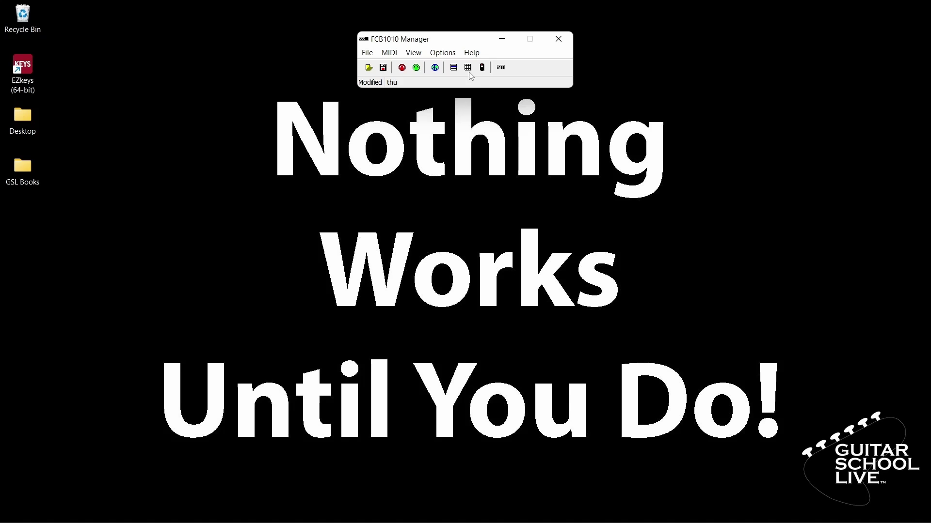
Accept 2- Focusrite USB MIDI as MIDI input and thru output, then show the presets grid
click(451, 54)
click(456, 66)
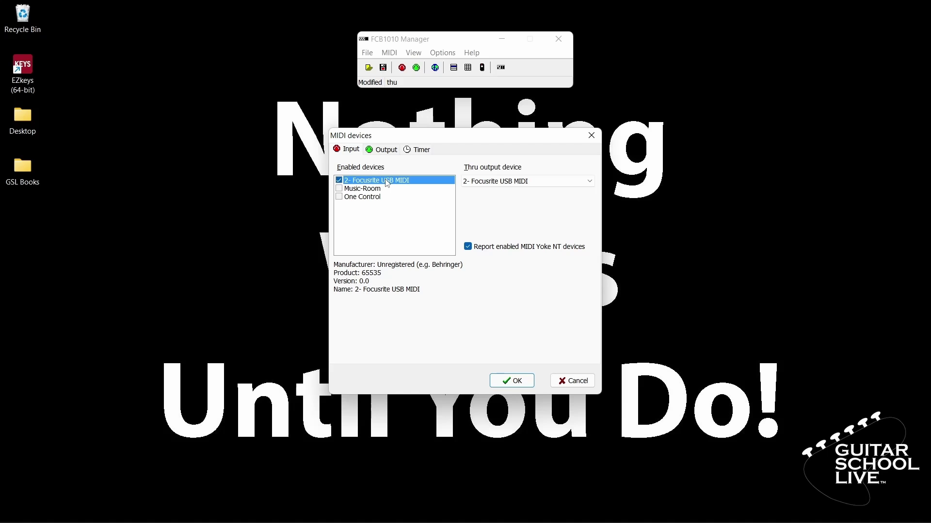
click(517, 382)
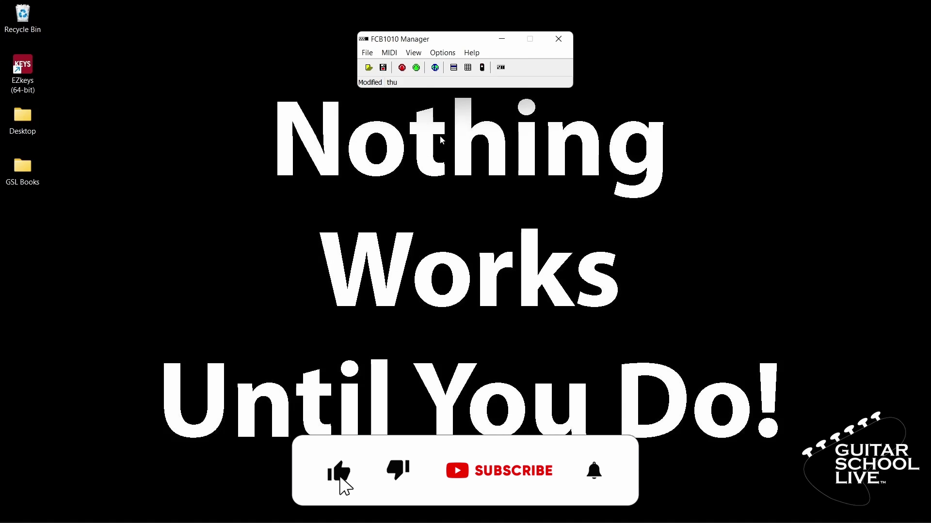
click(414, 53)
click(429, 92)
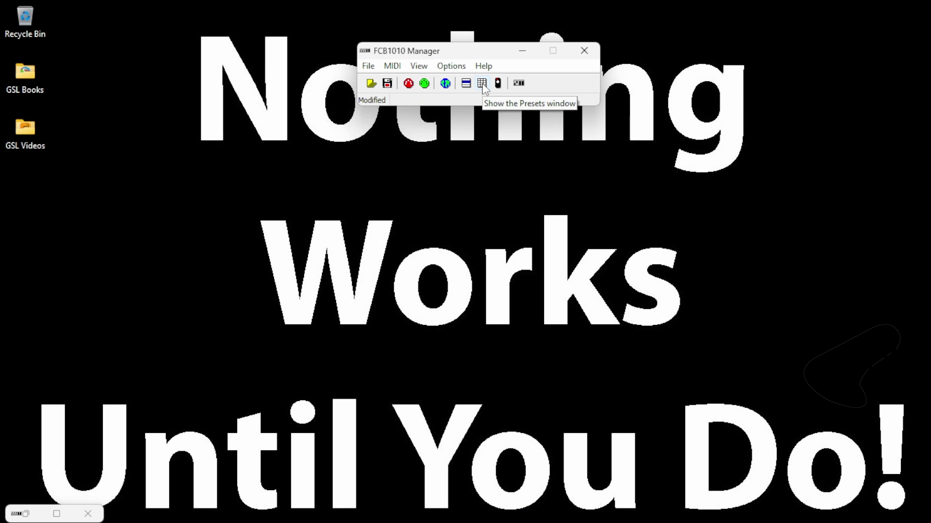
Select presets 0:1 through 0:10 in the presets grid
click(482, 83)
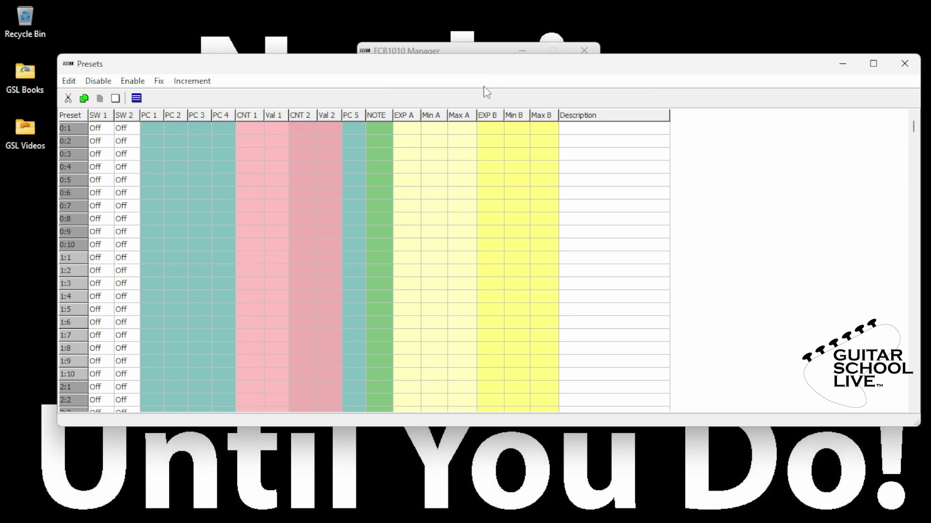
click(168, 127)
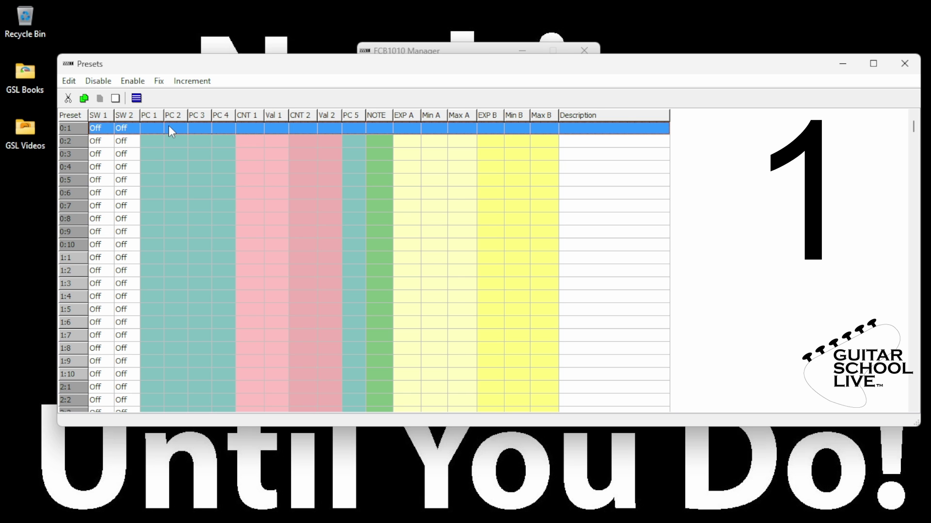
drag(169, 126, 160, 241)
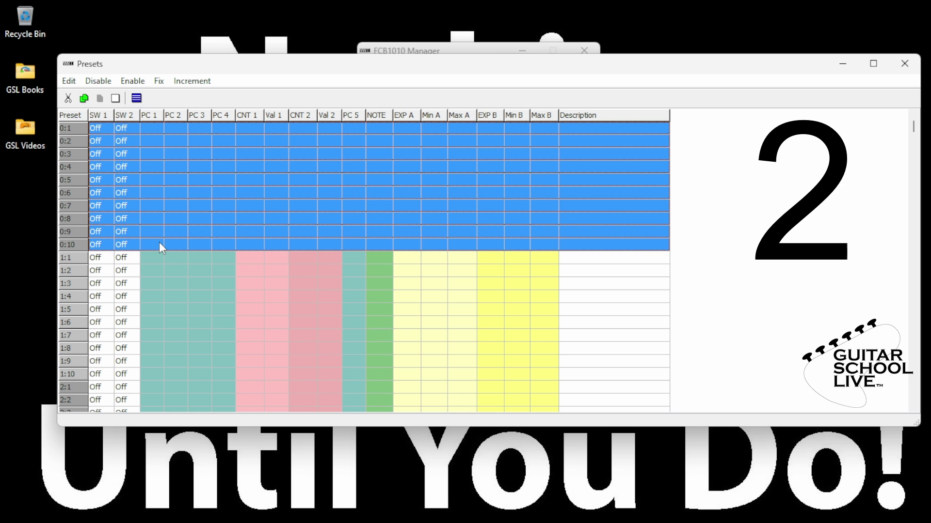
Enable PC 1 on the selected presets and number it upward from 1 to 10
click(138, 82)
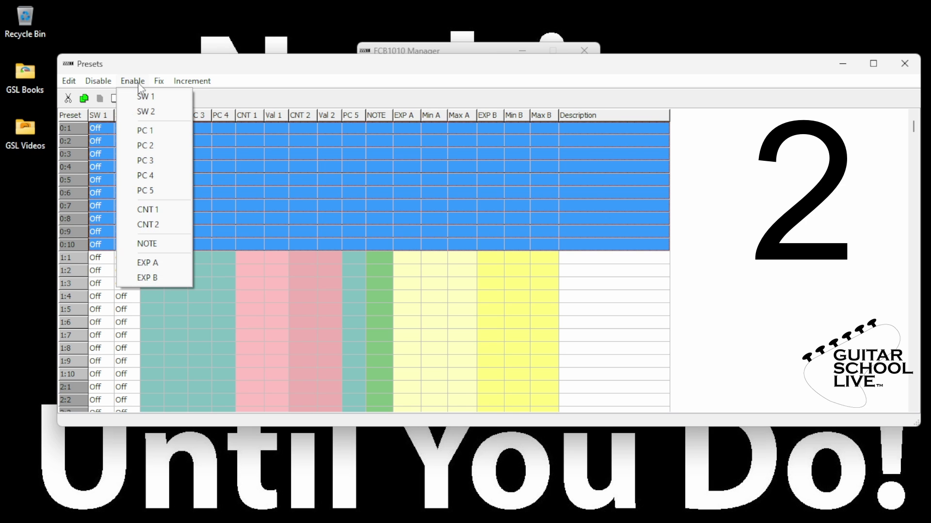
click(150, 129)
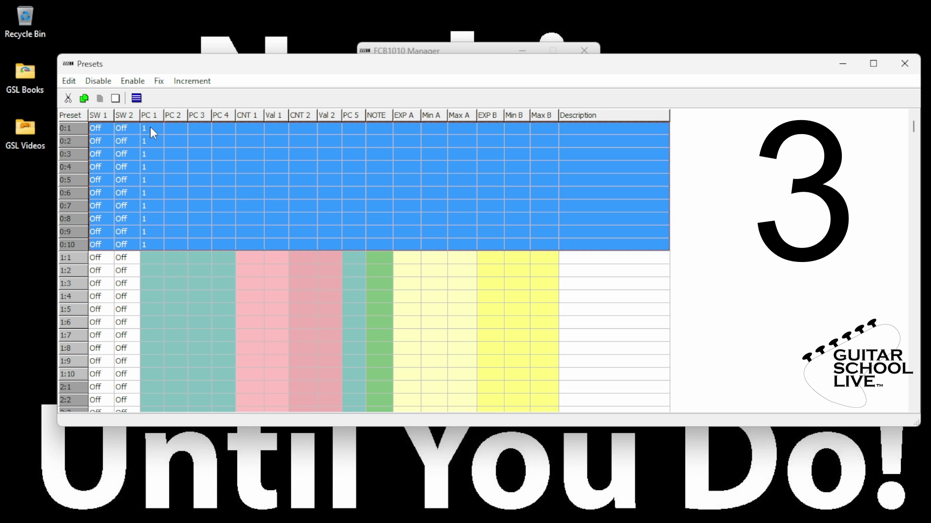
click(186, 83)
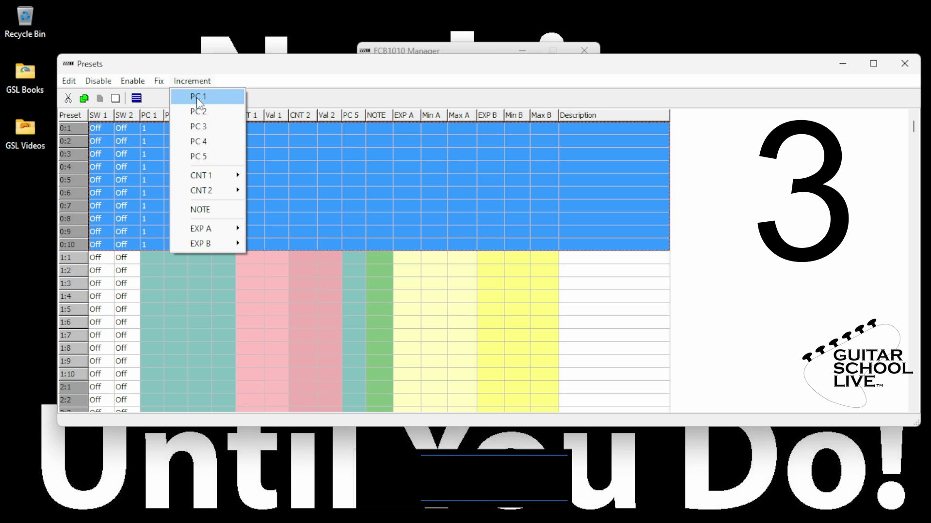
click(197, 97)
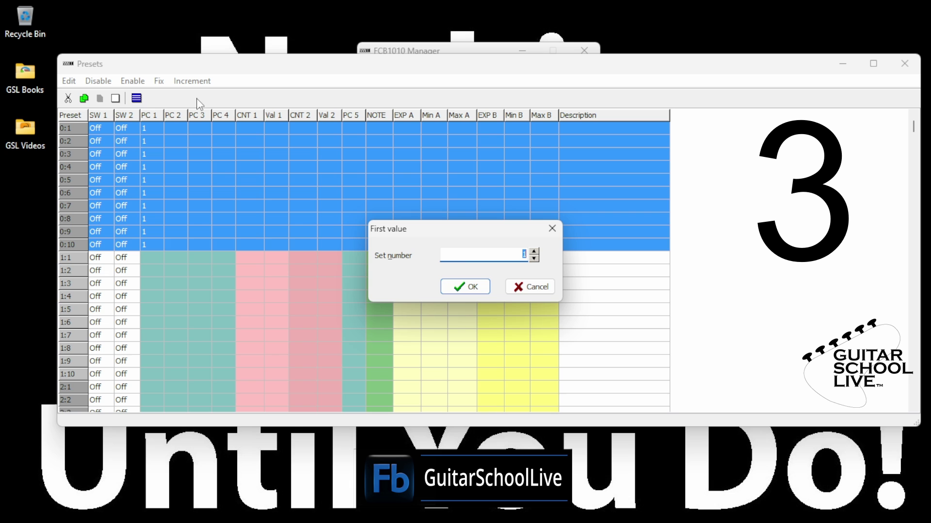
click(468, 289)
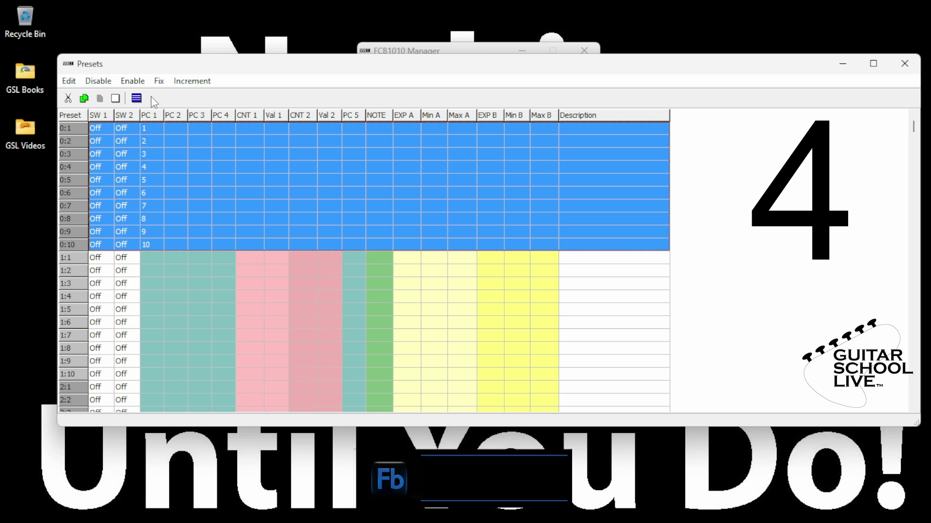
Enable expression pedals EXP A and EXP B for presets 0:1–0:10
click(132, 81)
click(168, 262)
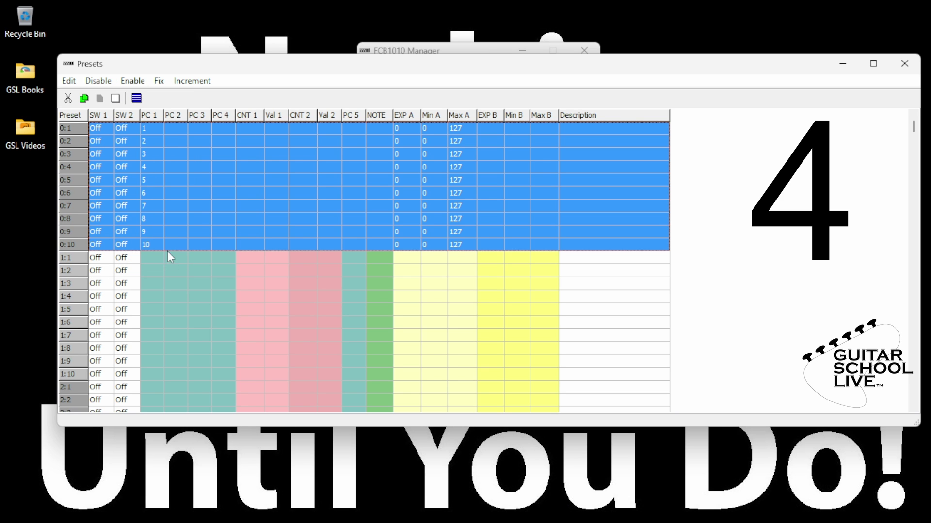
click(133, 81)
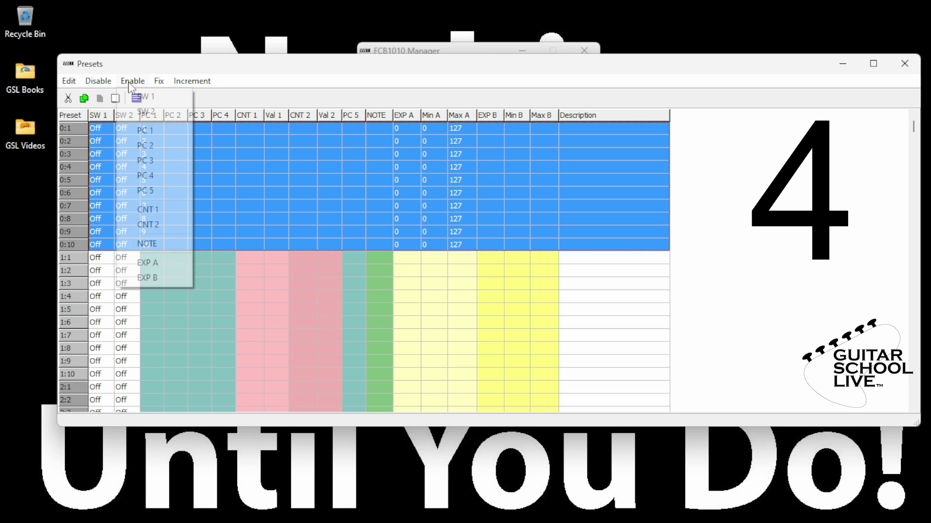
click(158, 278)
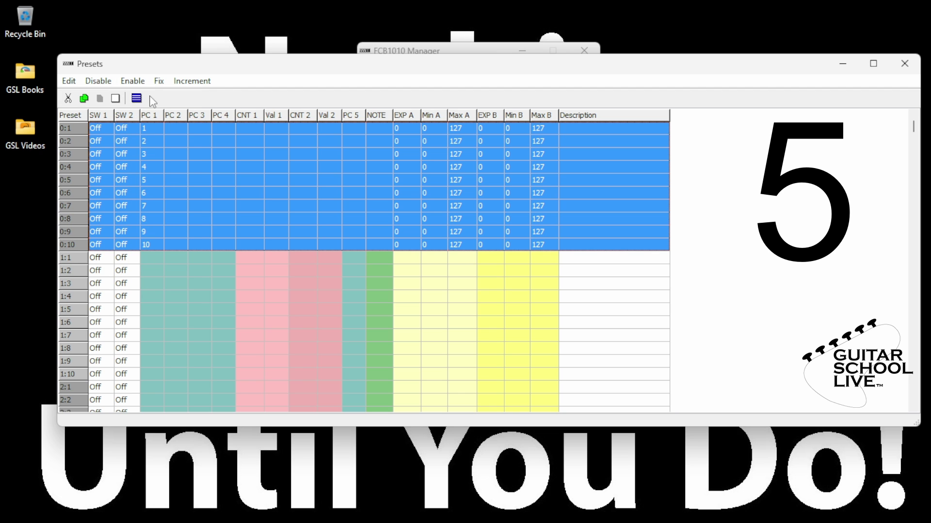
Fix the EXP A controller number at 100
click(156, 81)
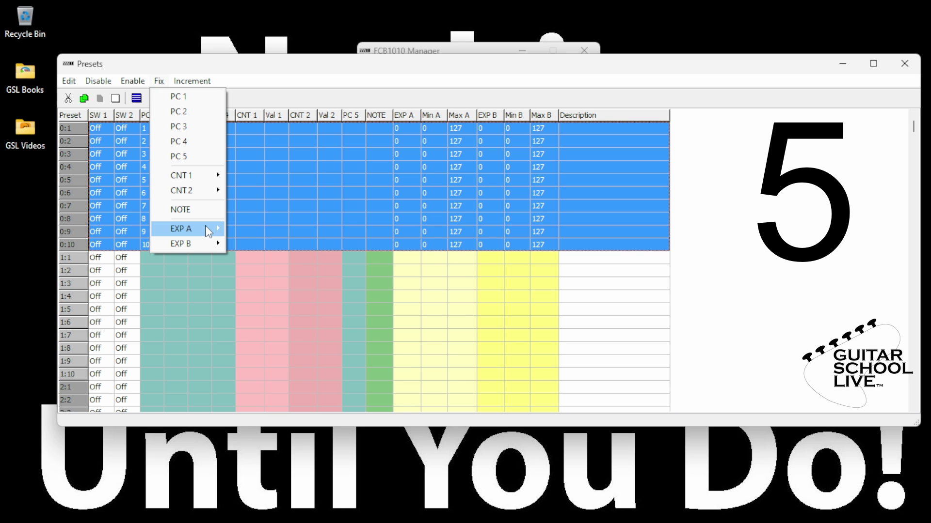
mouse_move(208, 231)
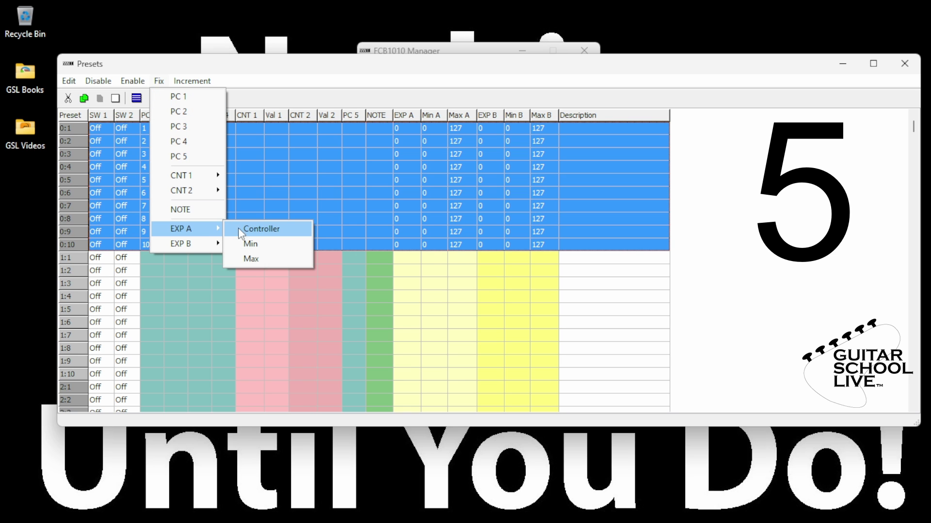
click(255, 231)
text(1)
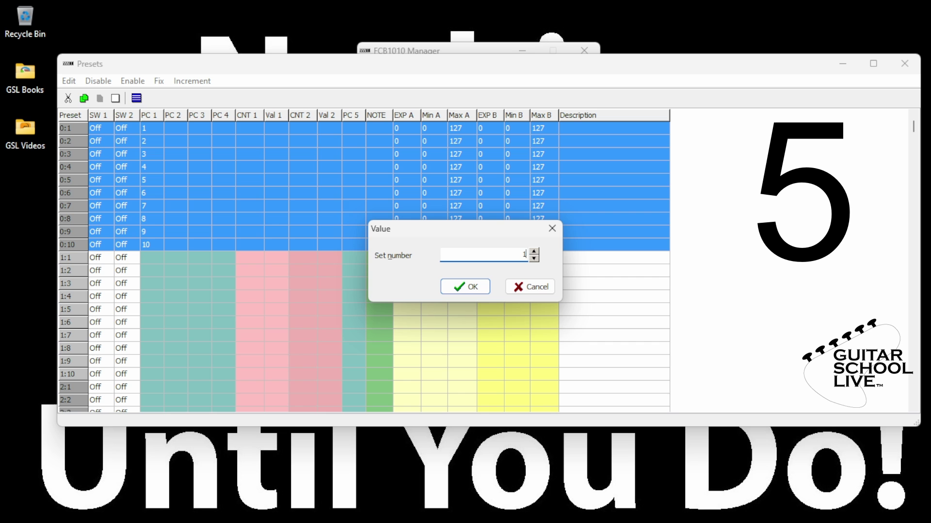
text(00)
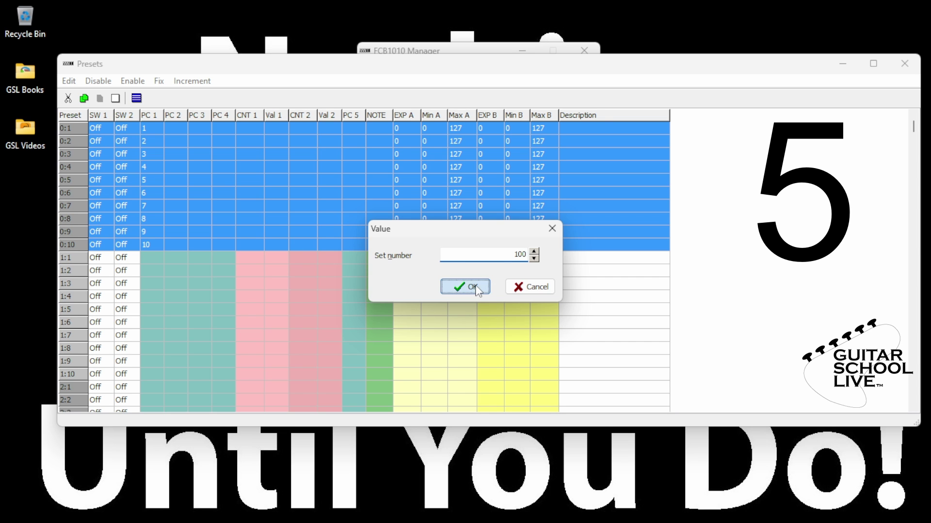
click(483, 287)
Fix the EXP B controller number at 101
click(159, 81)
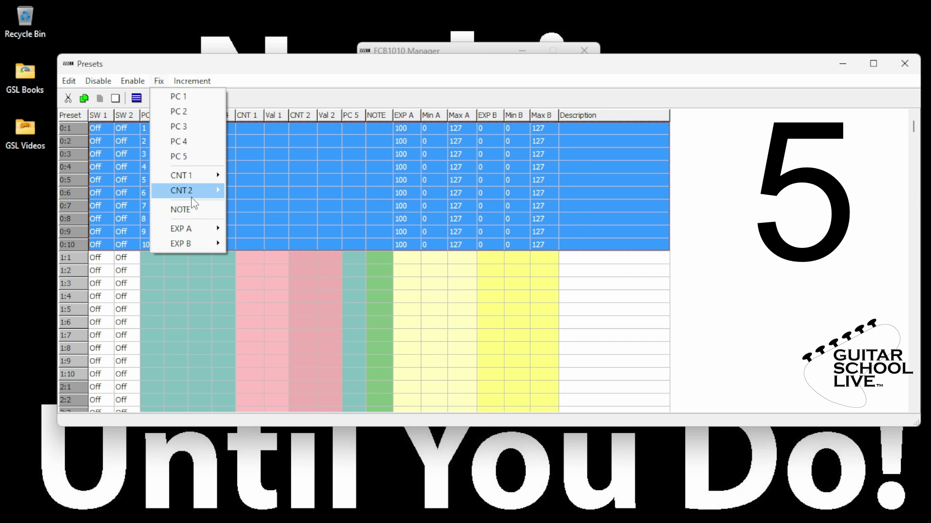
mouse_move(205, 243)
click(244, 243)
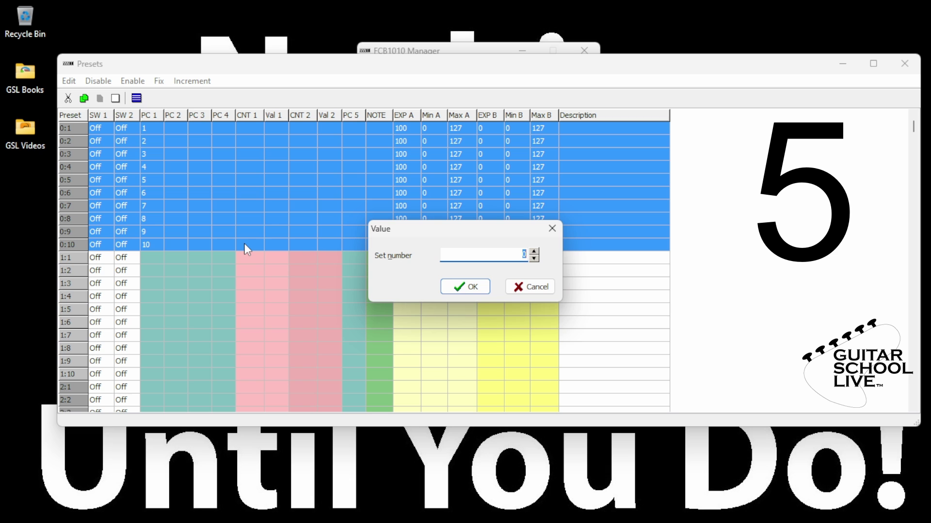
text(101)
click(458, 283)
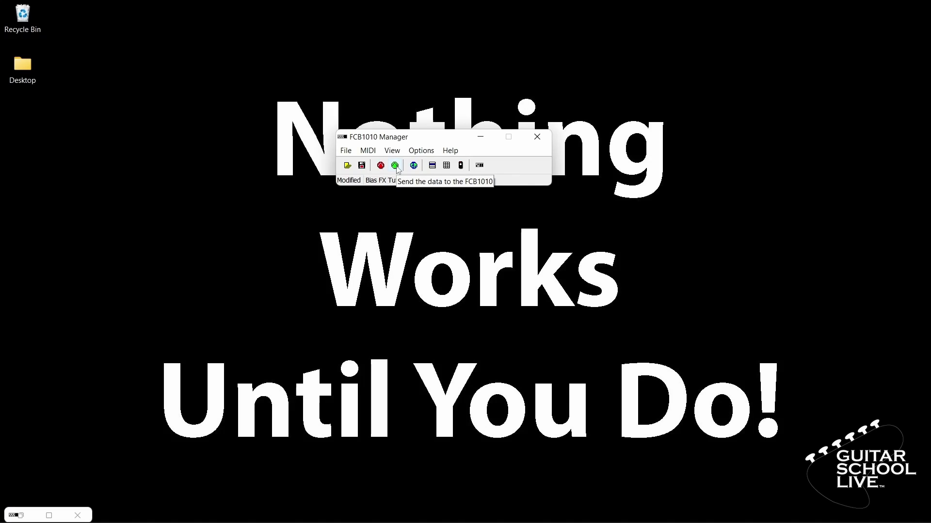
Send the preset data to the FCB1010 and confirm the transfer
click(395, 166)
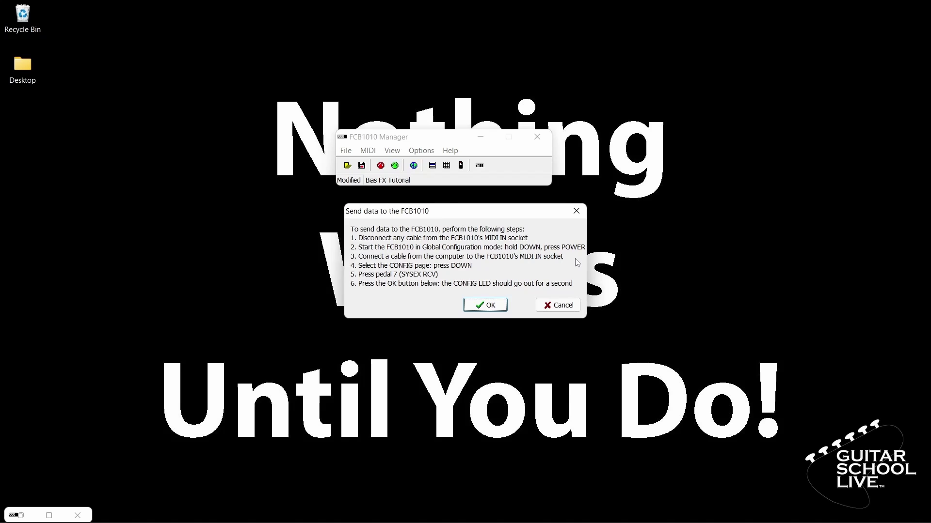
click(489, 306)
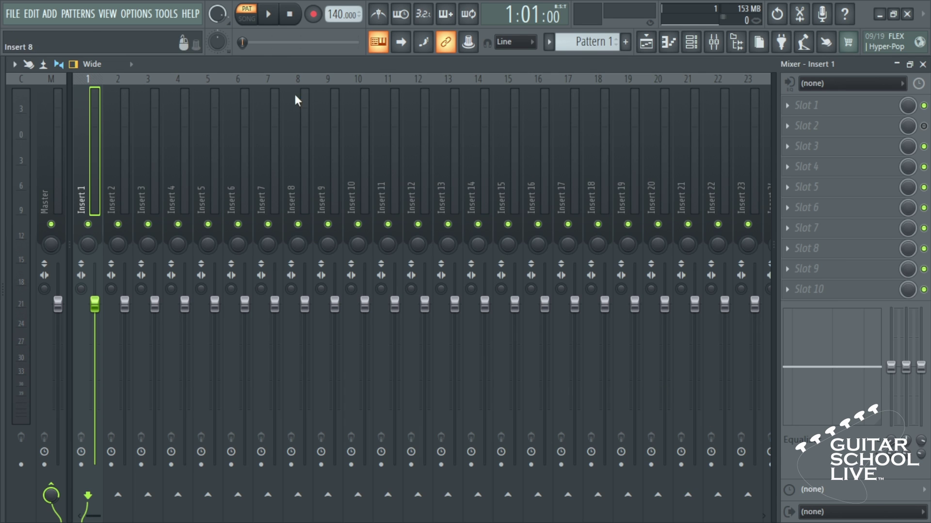
Enable Focusrite USB MIDI as an FL Studio input on port 2
click(131, 15)
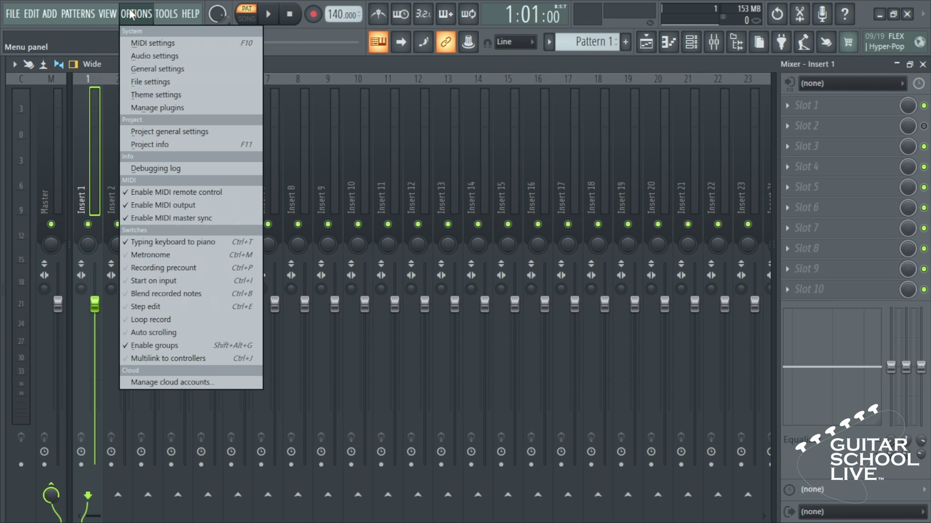
click(146, 42)
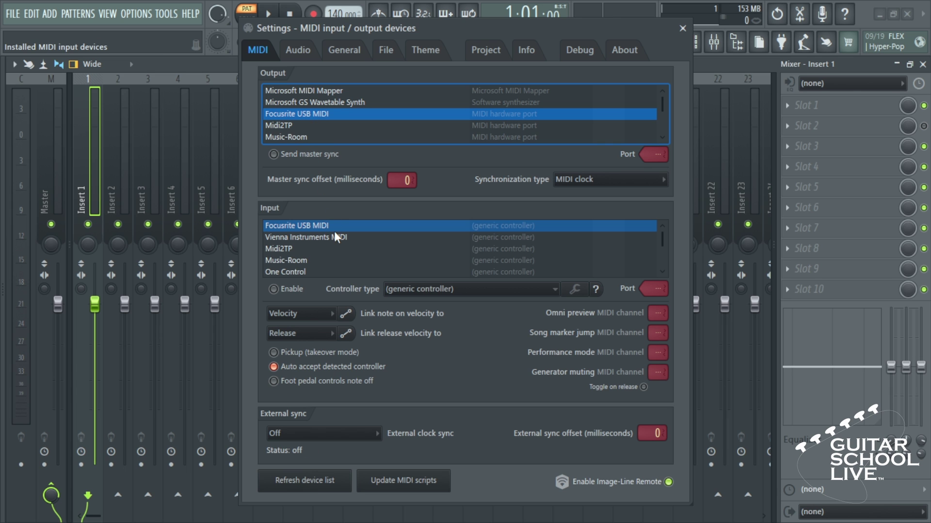
click(275, 290)
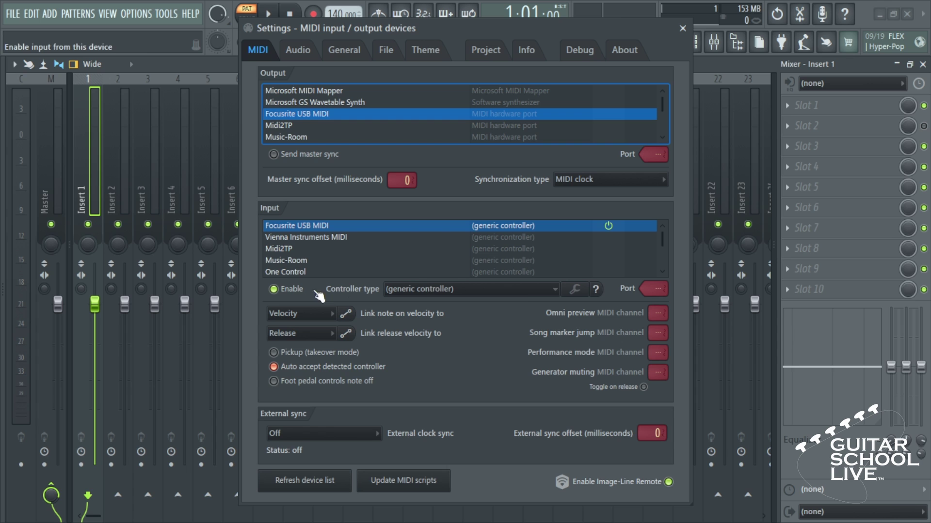
drag(655, 154, 656, 150)
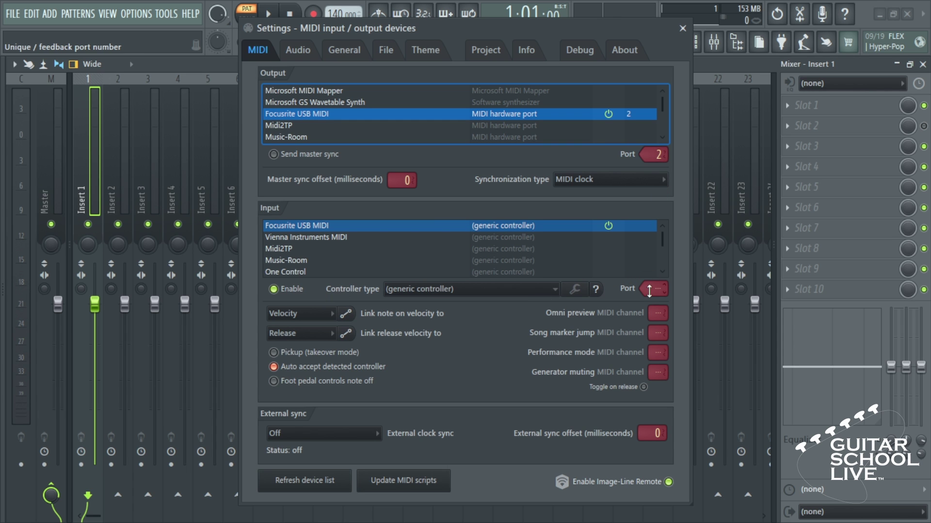
drag(656, 289, 645, 291)
click(682, 29)
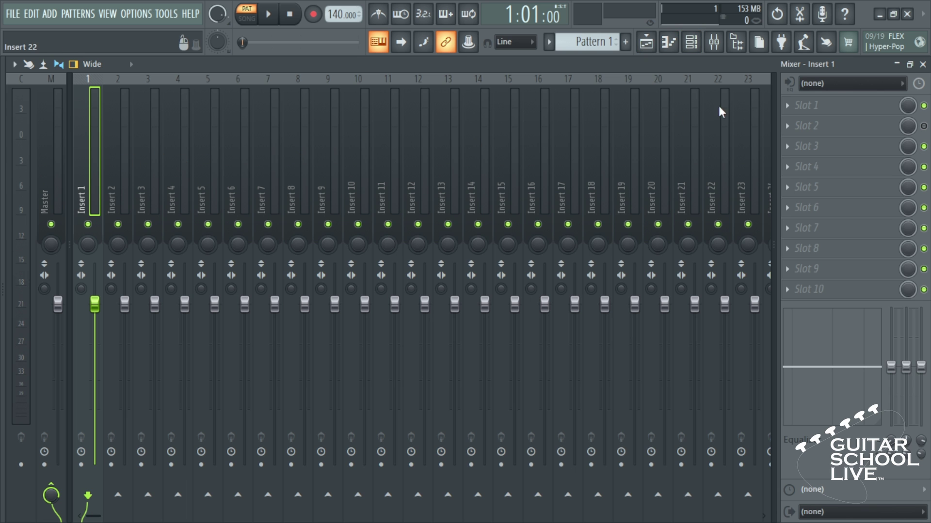
Load Archetype Cory Wong, found by searching 'arch', into Insert 1's first effect slot
click(785, 106)
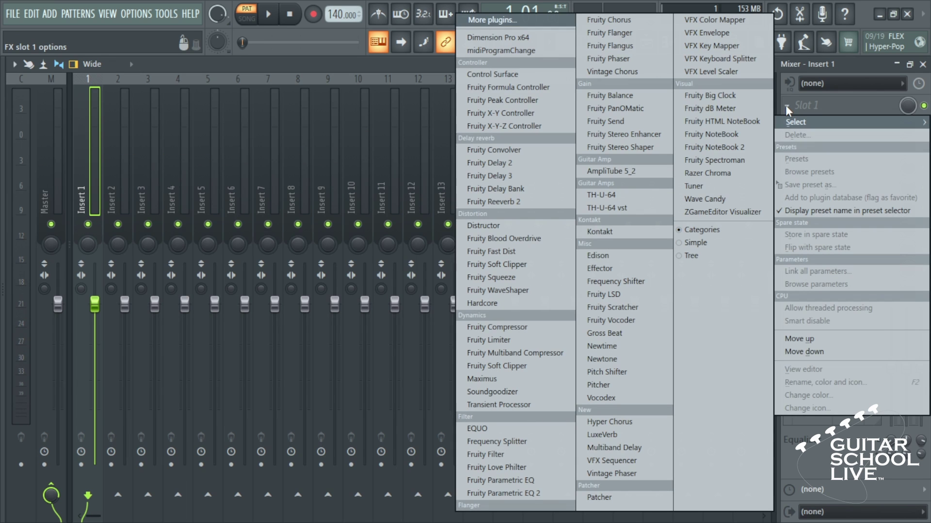
click(530, 25)
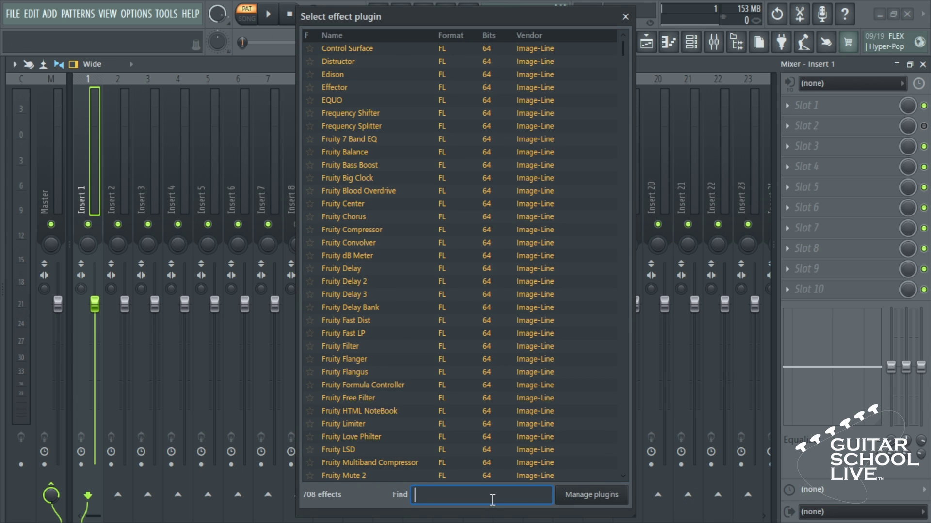
text(arch)
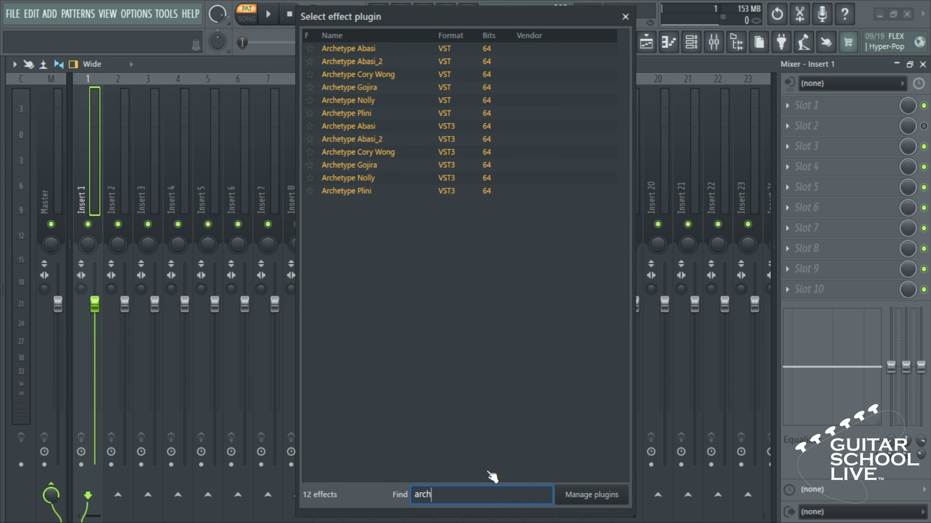
click(400, 75)
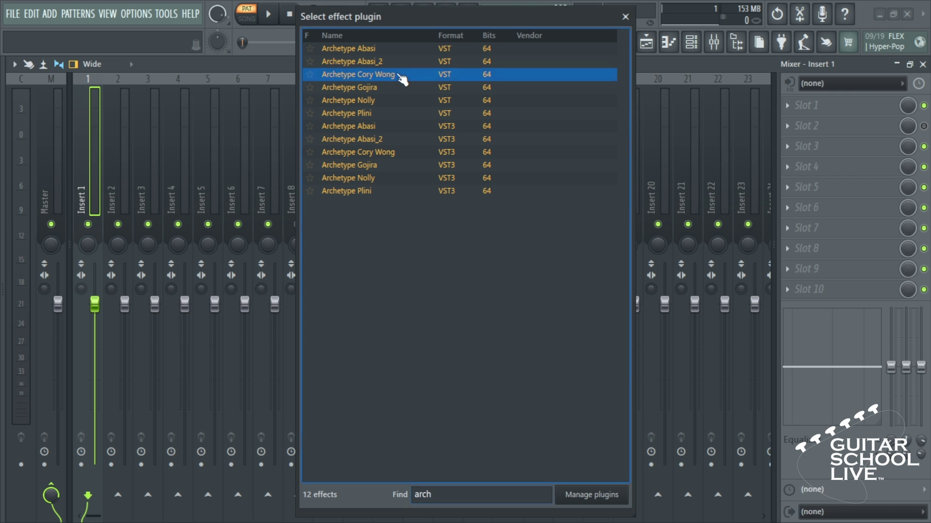
double_click(402, 76)
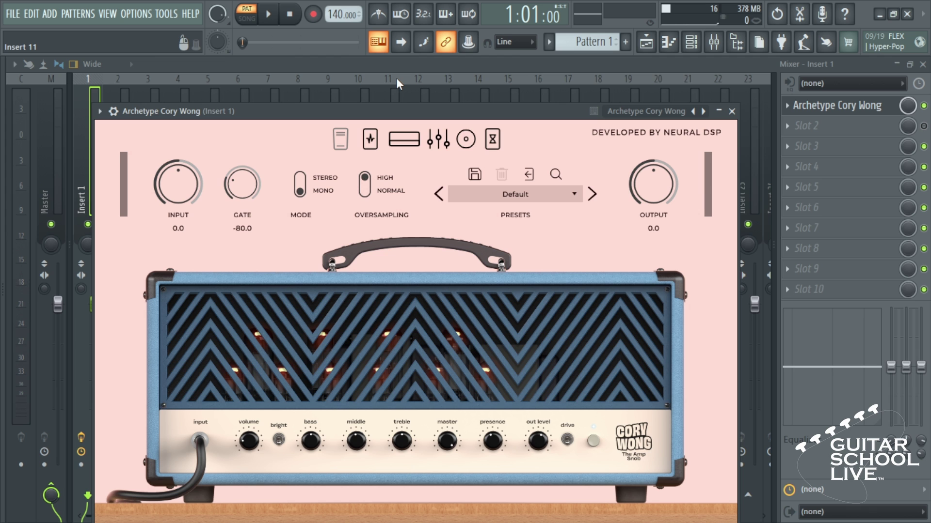
Set the plugin wrapper's MIDI input port to 2
click(114, 115)
click(139, 135)
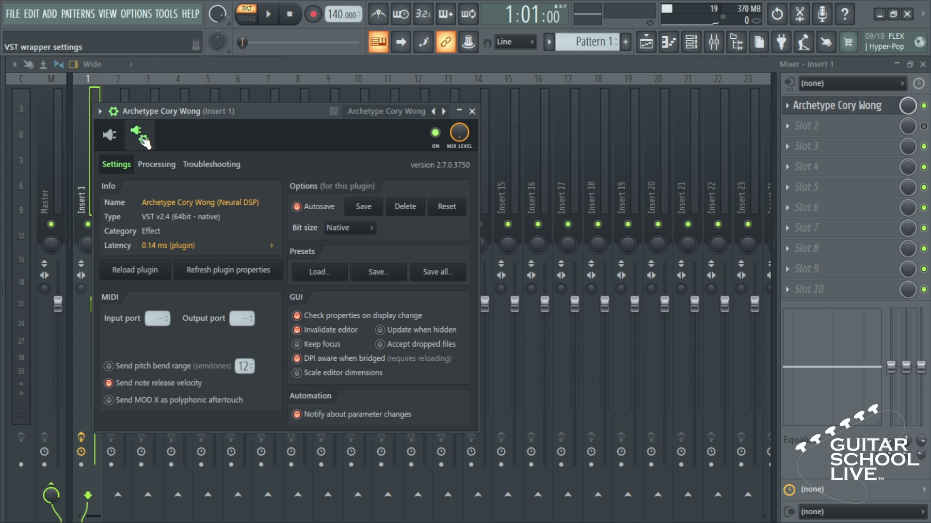
drag(167, 319, 167, 316)
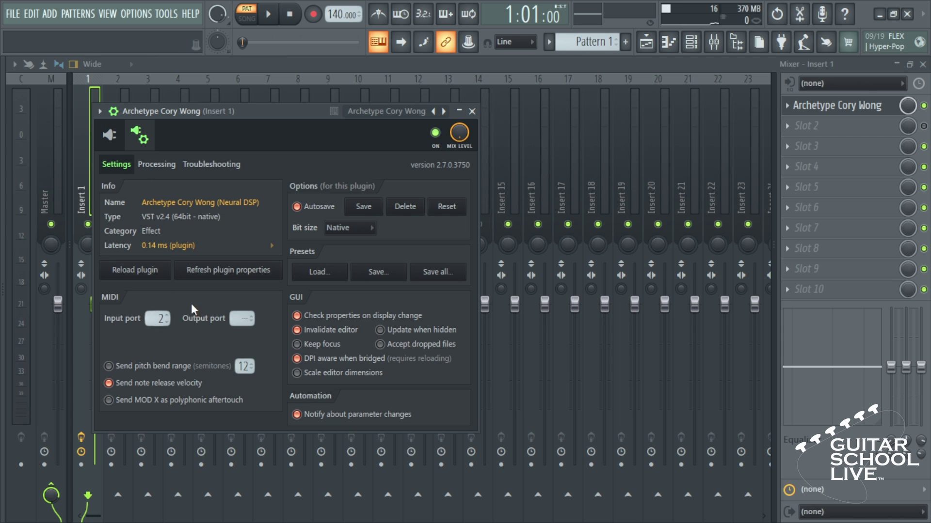
Move the Archetype Cory Wong window up-right and shrink it to Medium size
click(113, 144)
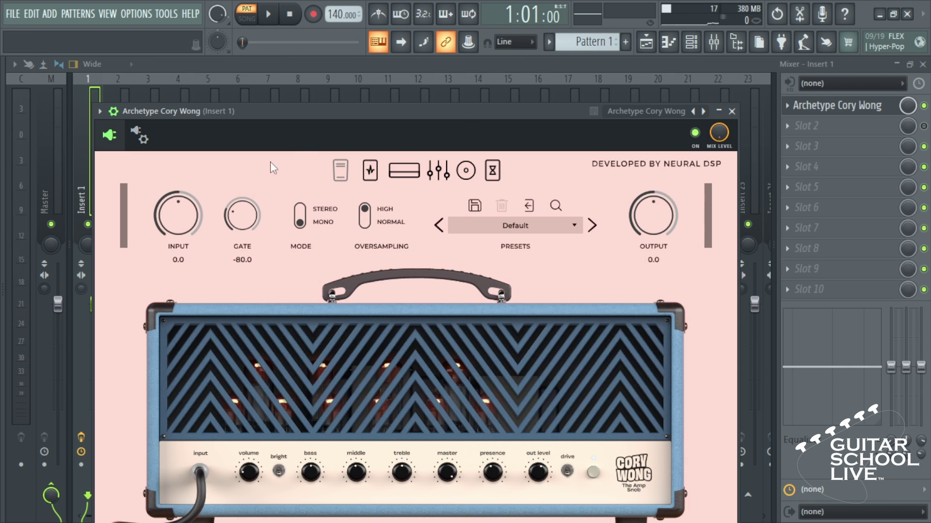
drag(317, 113, 345, 74)
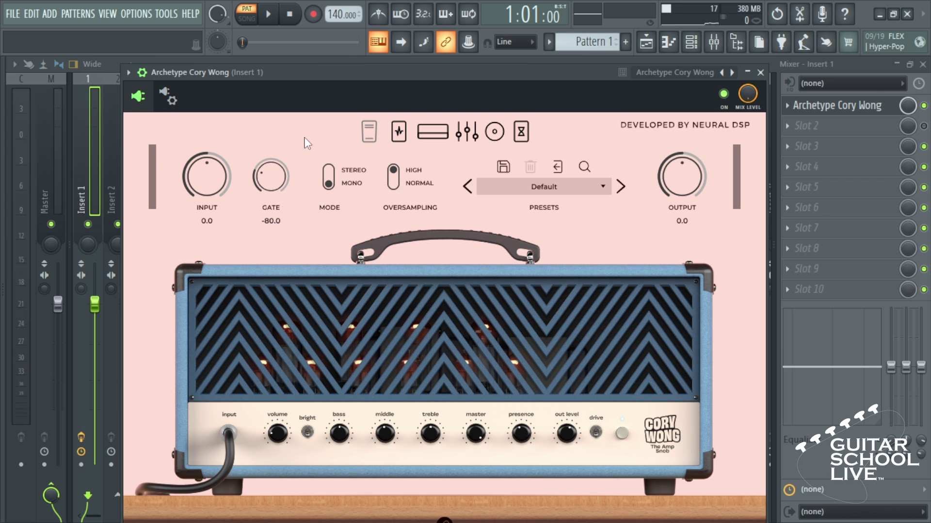
right_click(298, 250)
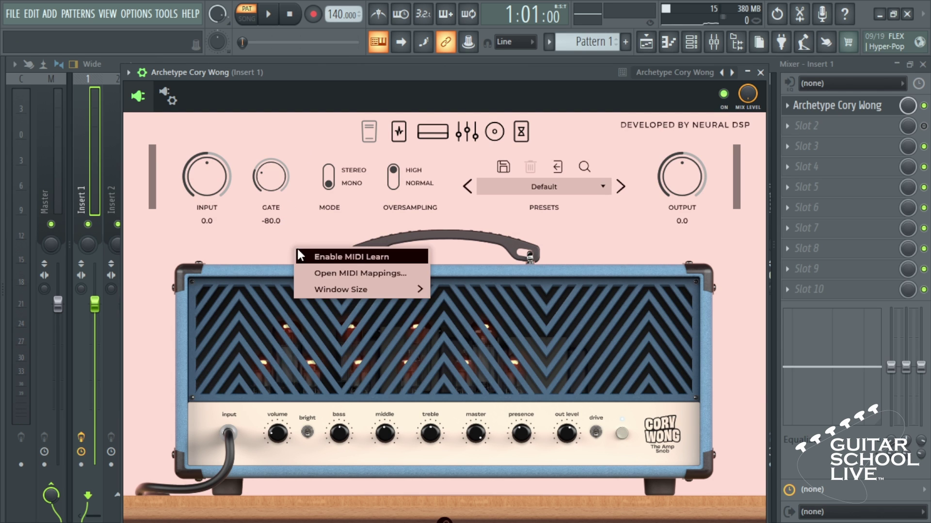
mouse_move(415, 289)
click(453, 268)
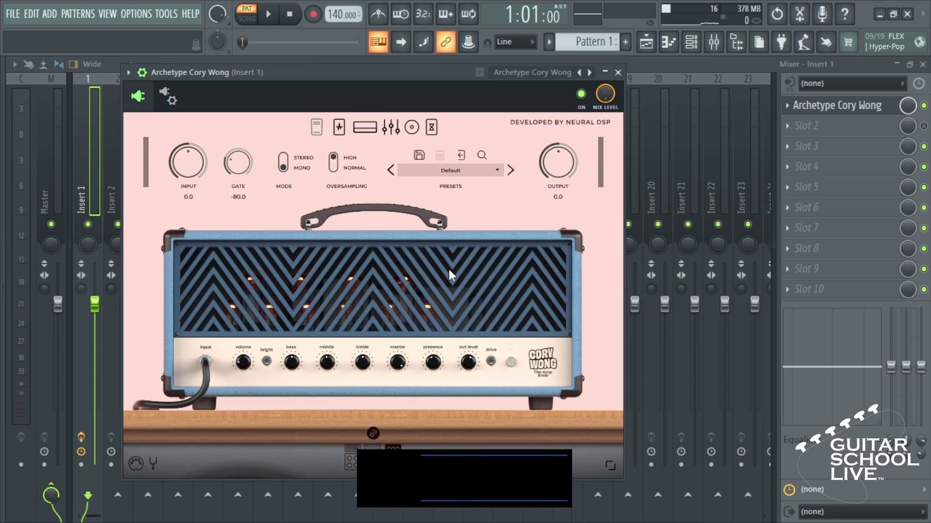
Open MIDI Mappings and add ten mapping rows
click(136, 463)
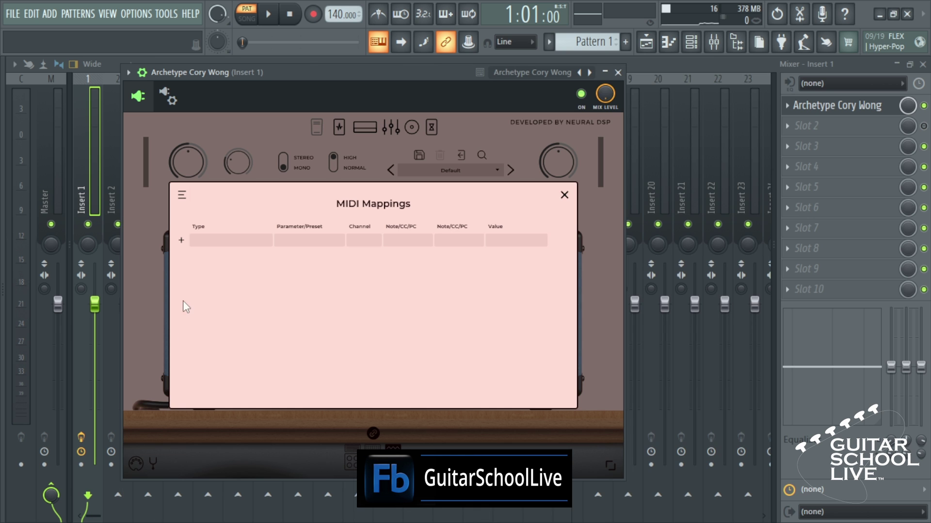
click(181, 241)
click(181, 256)
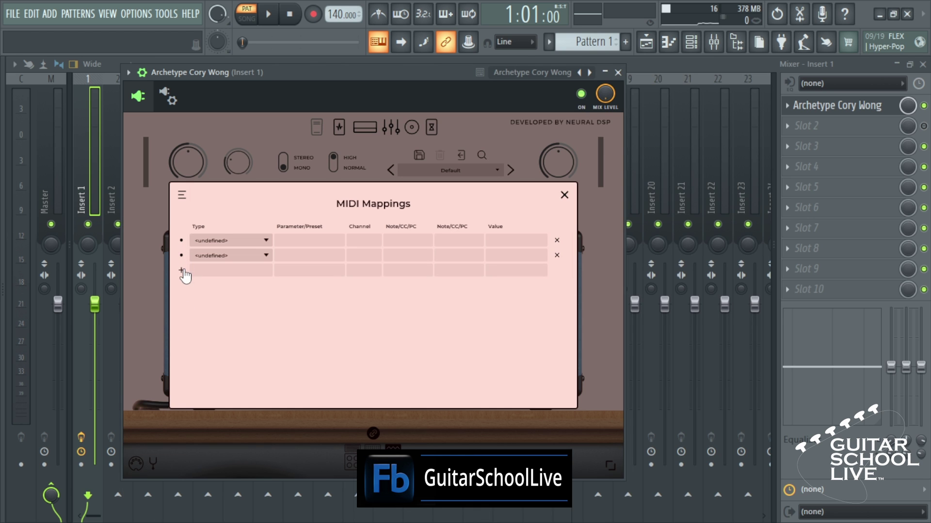
click(182, 270)
click(181, 285)
click(181, 300)
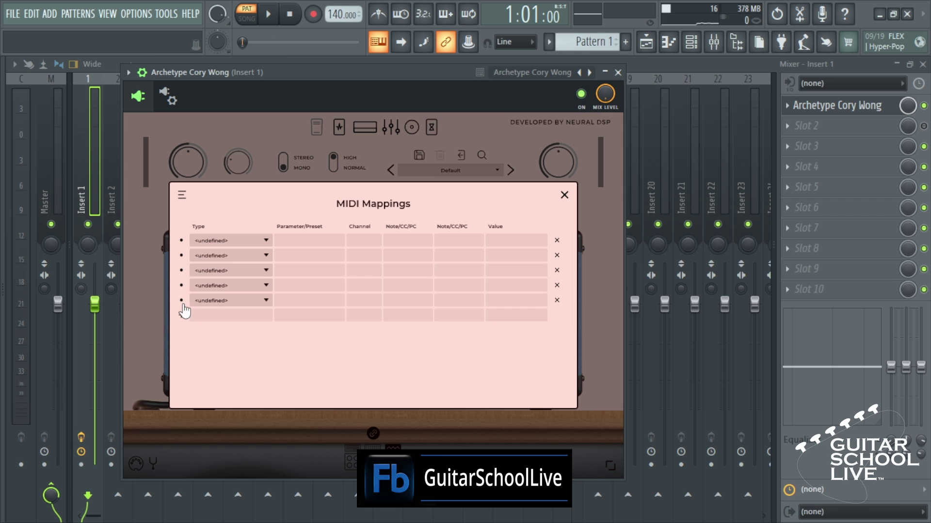
click(181, 315)
click(181, 330)
click(181, 345)
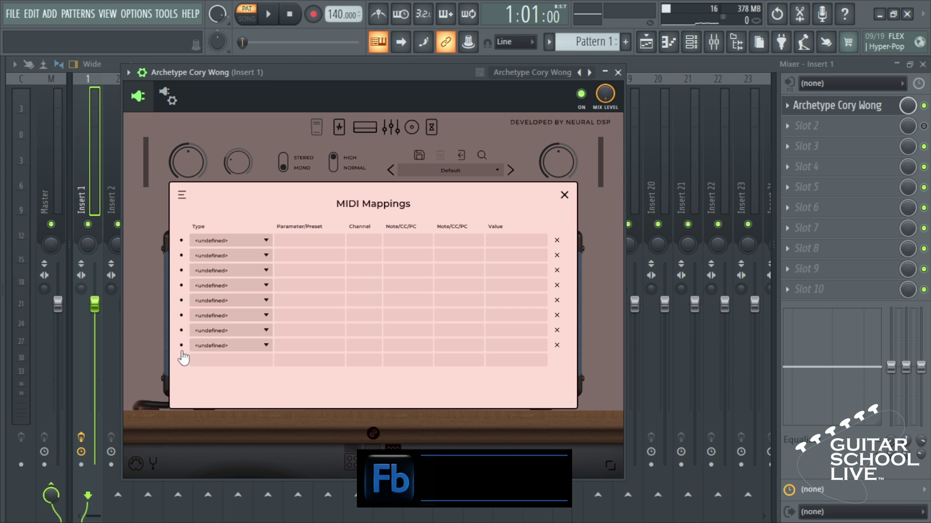
click(181, 362)
click(181, 376)
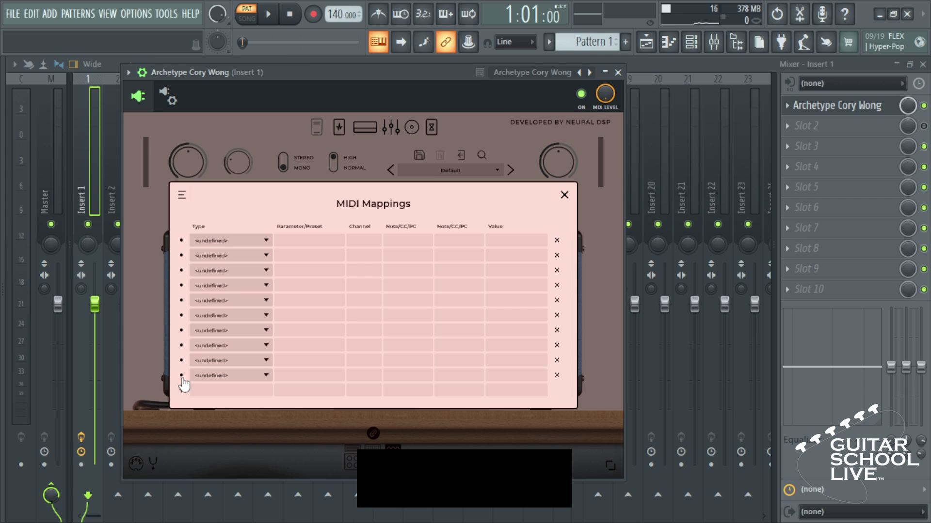
Set the type of rows 1–5 to Program Change Preset
click(263, 240)
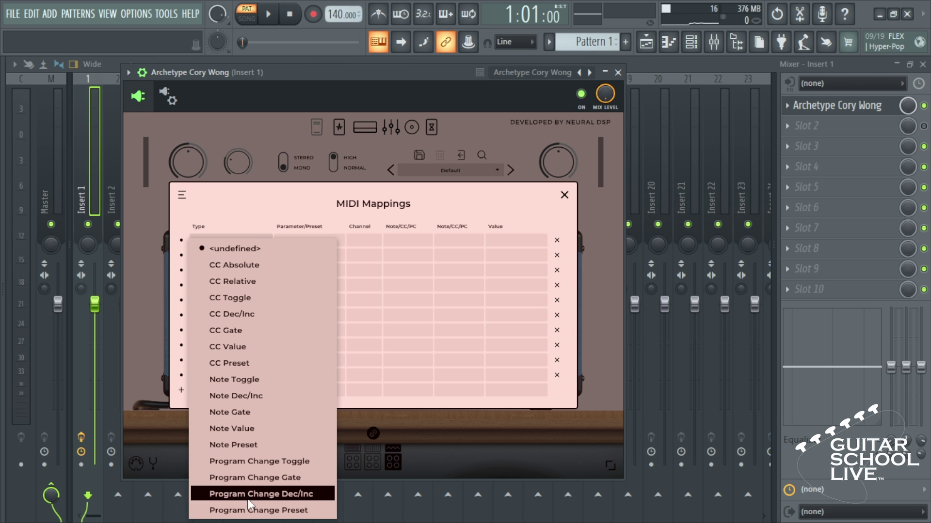
click(249, 510)
click(263, 258)
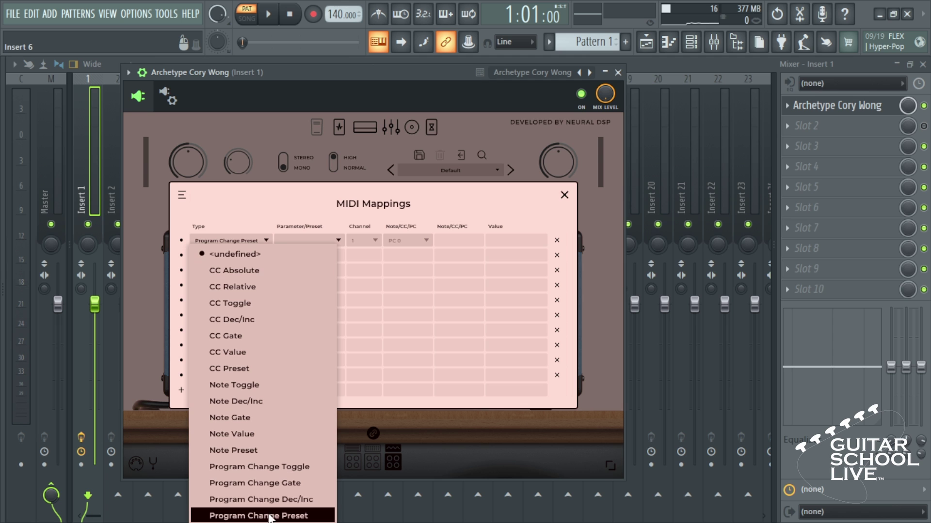
click(271, 515)
click(261, 270)
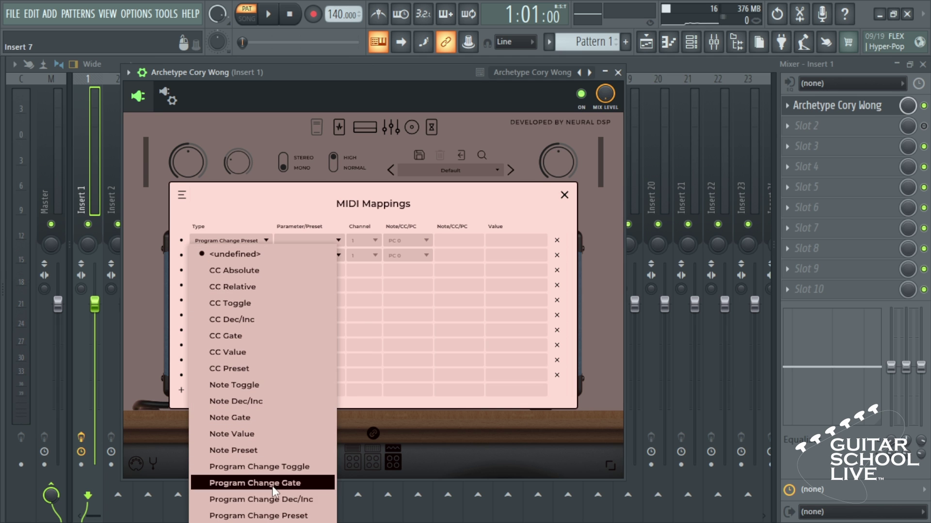
click(272, 509)
click(260, 287)
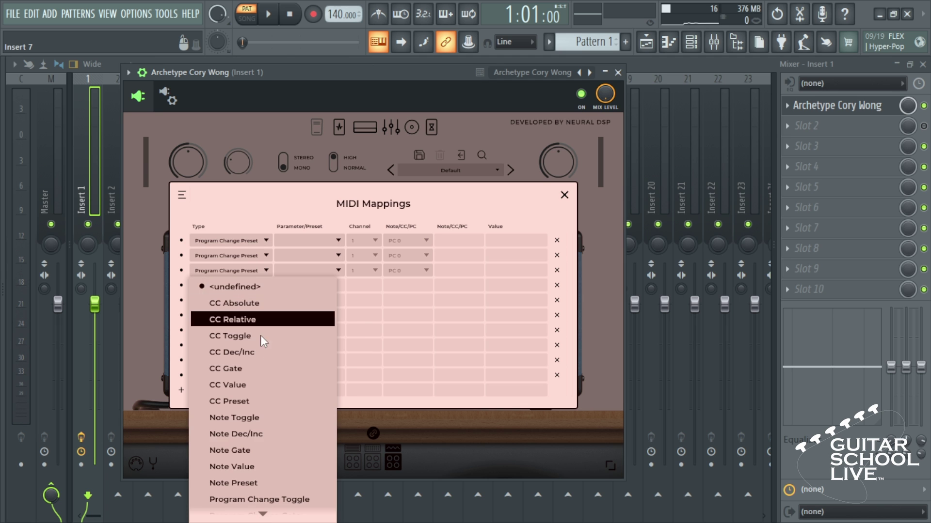
click(271, 513)
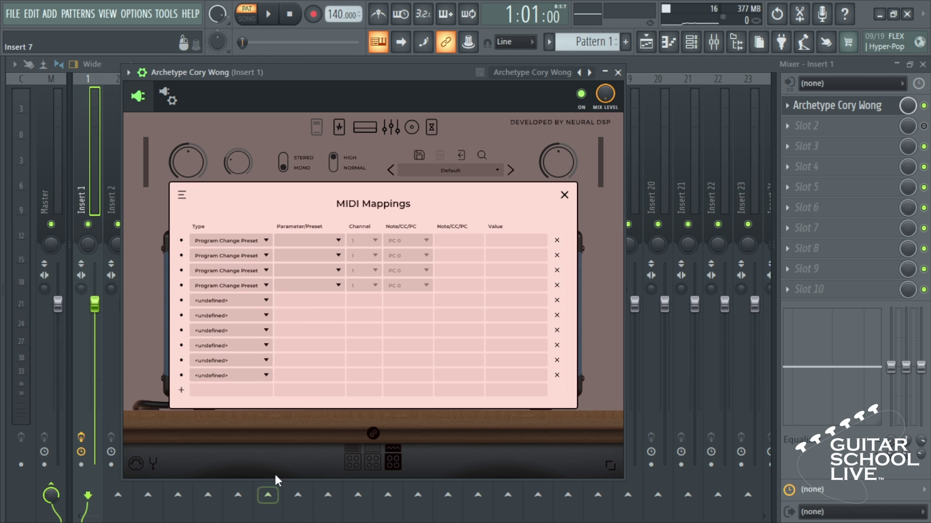
click(249, 301)
click(262, 285)
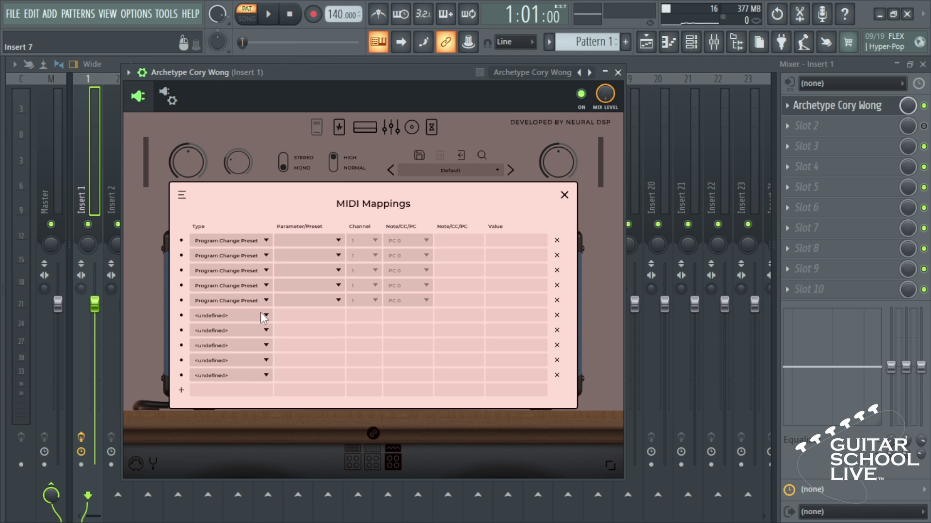
Set the type of rows 6–9 to Program Change Toggle
click(262, 316)
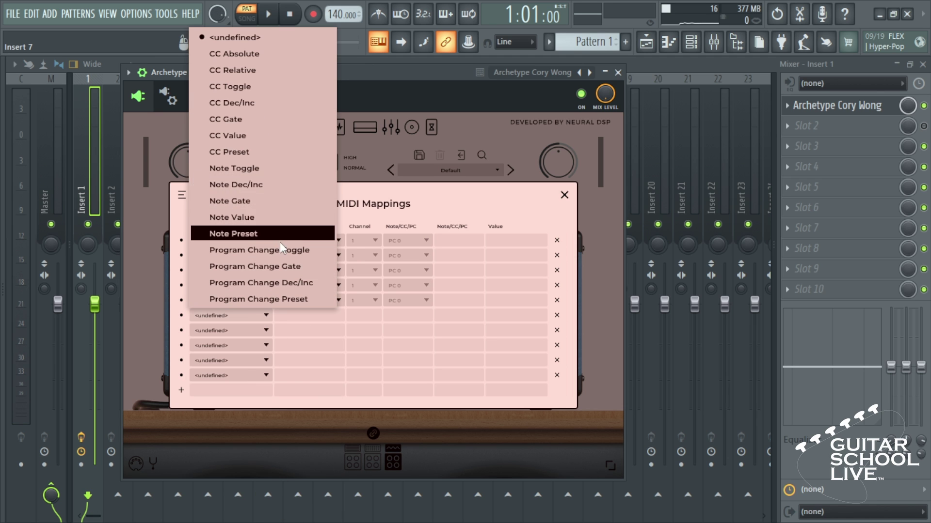
click(281, 251)
click(265, 333)
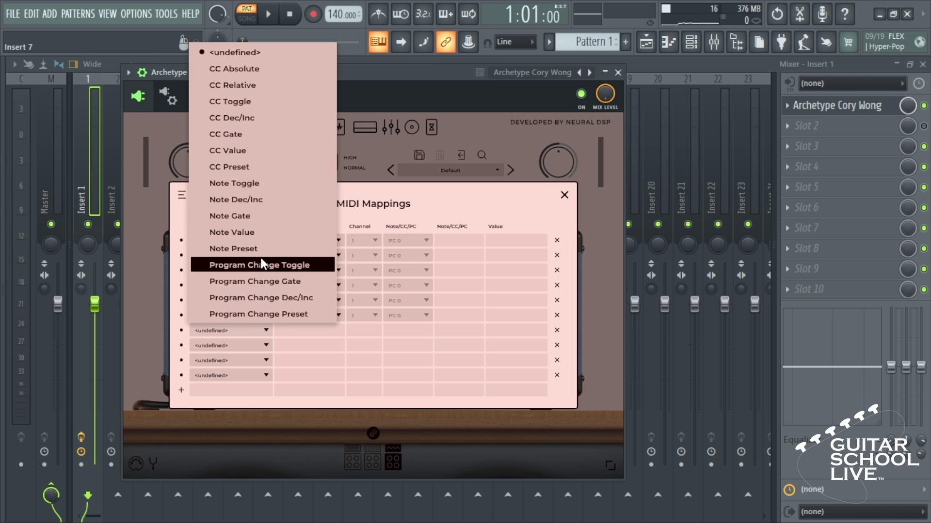
click(260, 264)
click(262, 349)
click(260, 284)
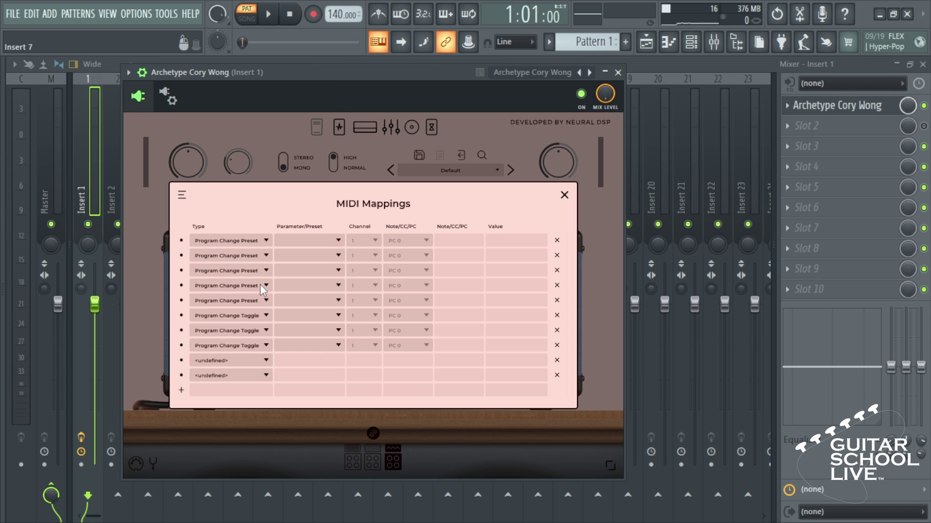
click(262, 361)
click(261, 296)
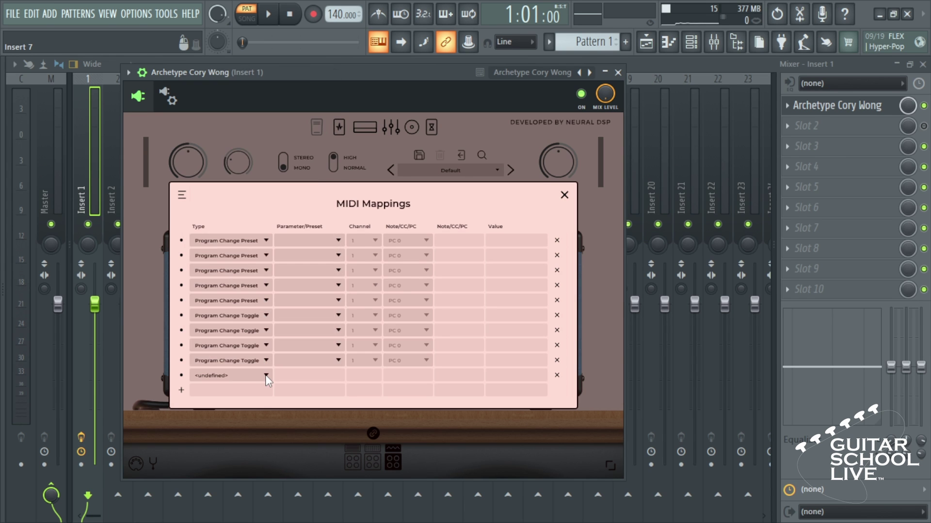
click(266, 376)
Make row 10 a toggle; map rows 1–5 to Misch Auto Wah, Cocked Wah, uLTRA cLEAN, Strat Neck Grunt, Crusher (Bass)
click(268, 311)
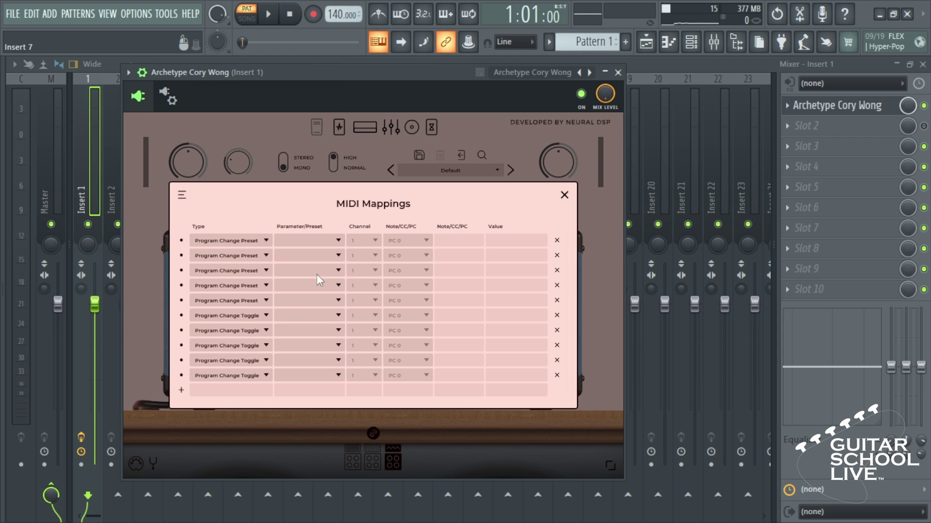
click(336, 243)
click(336, 121)
click(336, 255)
click(330, 274)
click(330, 275)
click(328, 338)
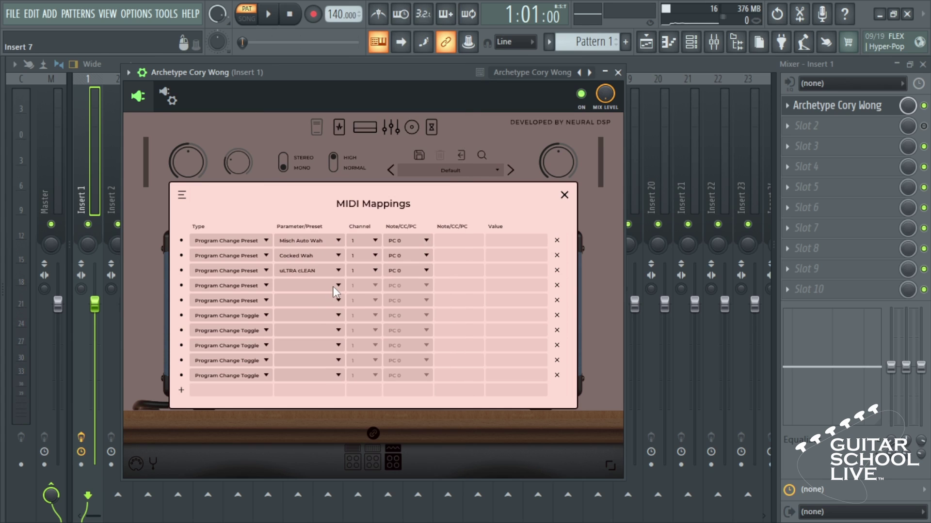
click(334, 287)
click(386, 118)
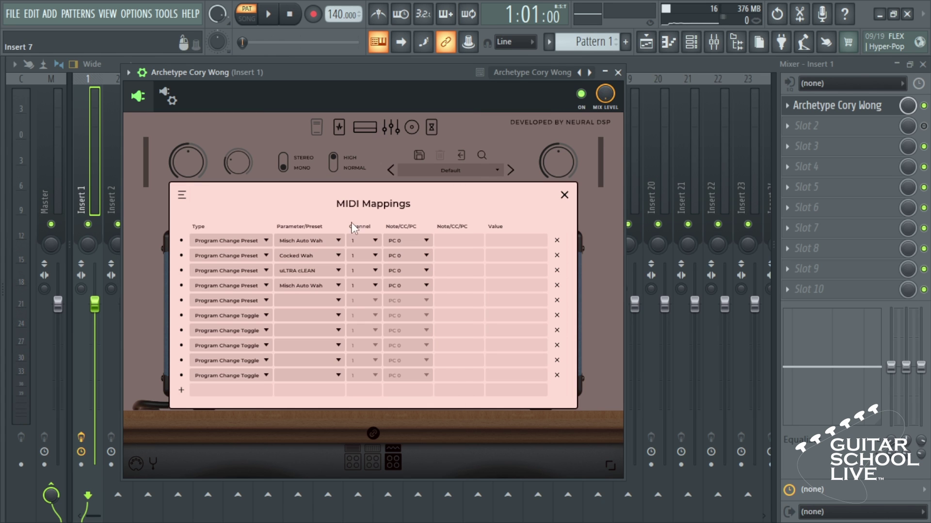
click(338, 301)
click(329, 374)
click(326, 282)
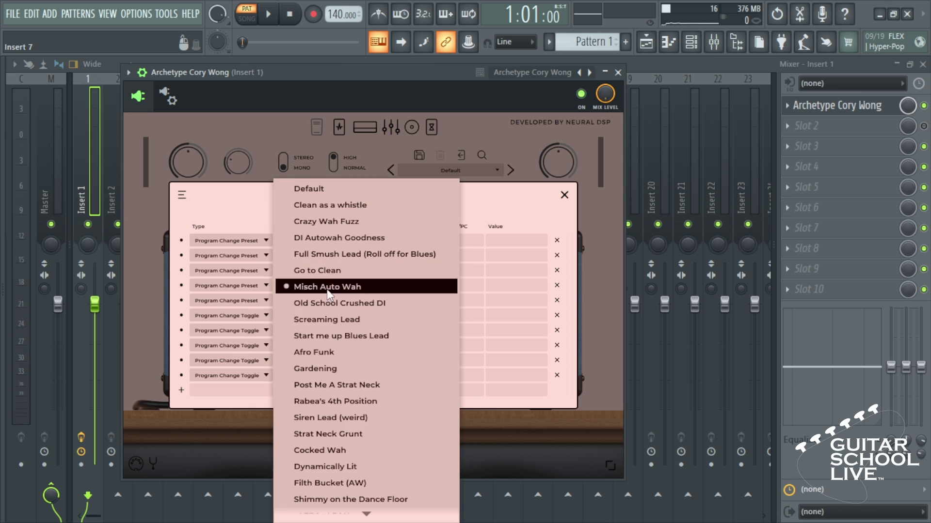
click(321, 432)
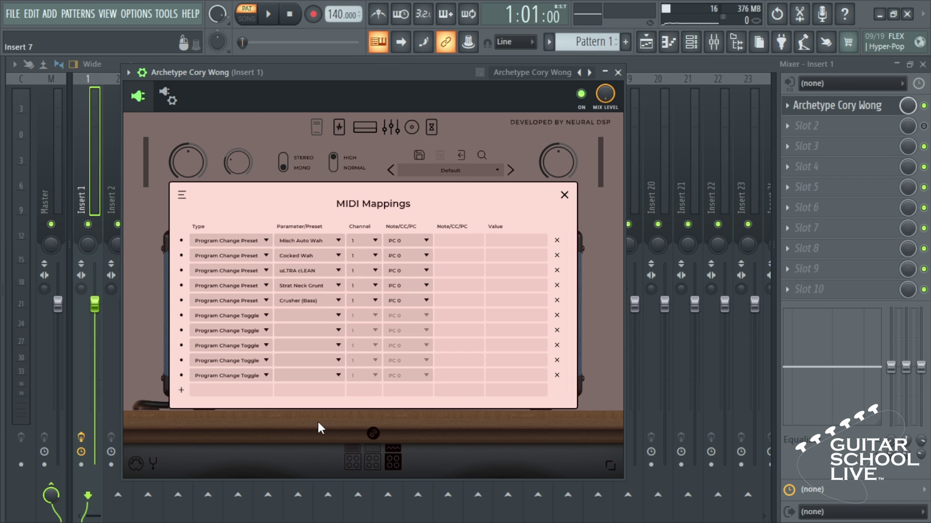
Map rows 6–10 to Postal Service, Fourth Position Compressor, Tuber, Big Rig Overdrive, Amps Active
click(318, 331)
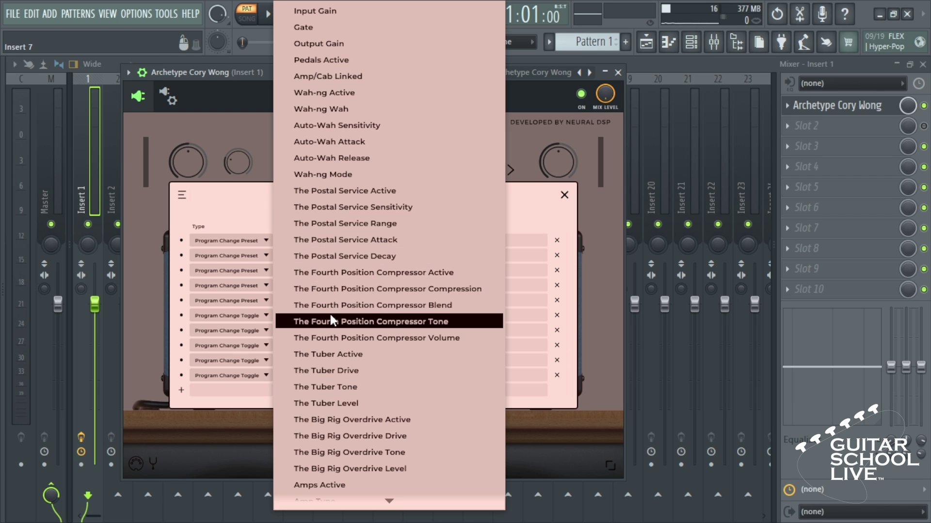
click(334, 196)
click(335, 338)
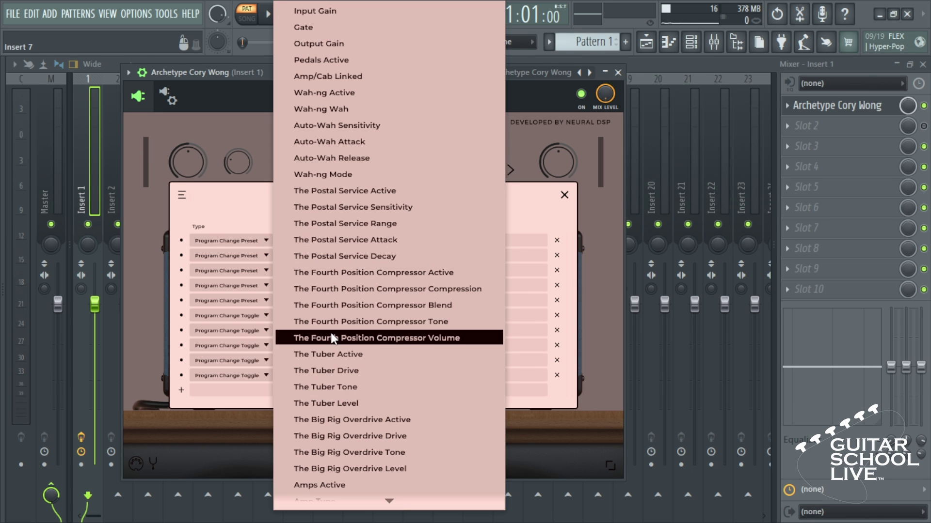
click(339, 273)
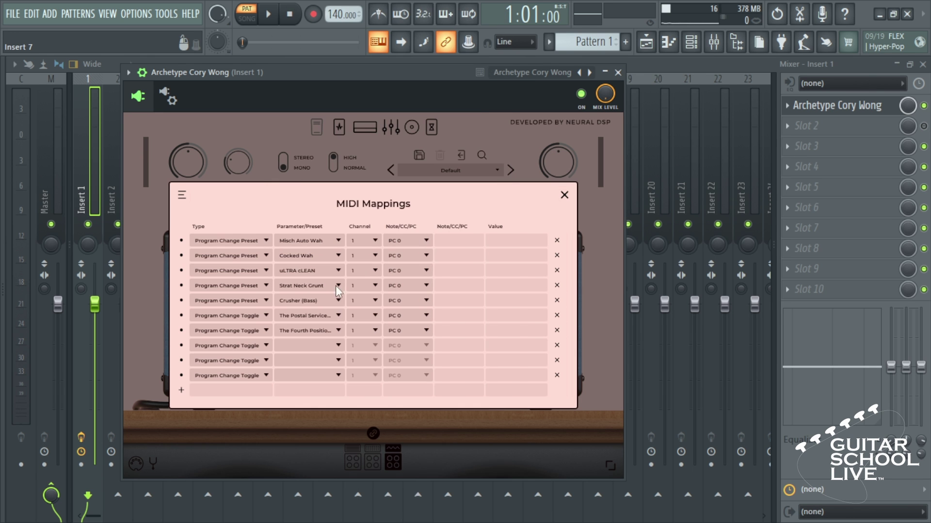
click(338, 348)
click(320, 355)
click(337, 361)
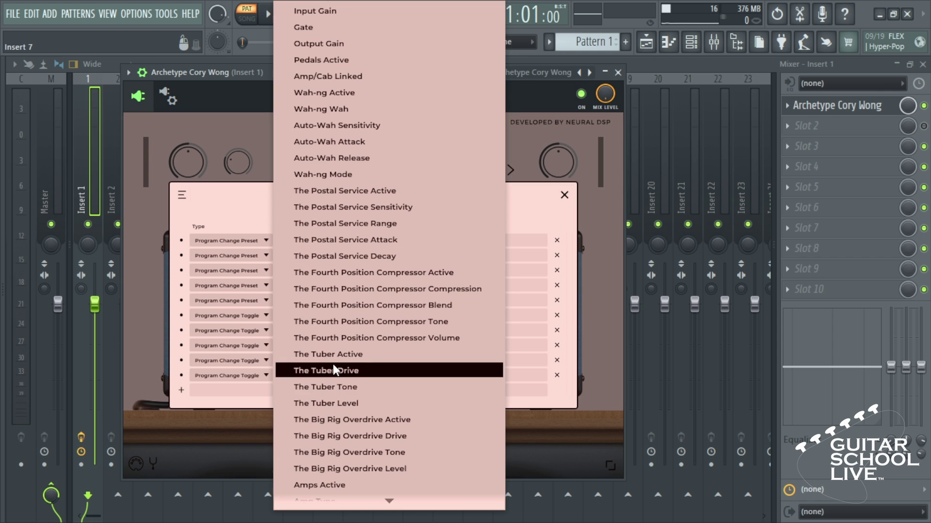
click(344, 416)
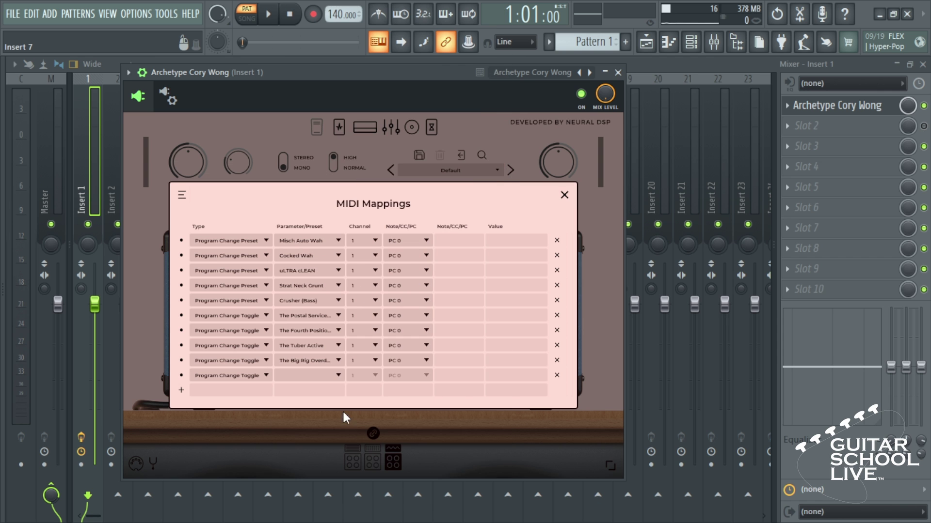
click(331, 375)
click(352, 480)
Assign program changes PC 0 through PC 4 to the five preset rows
click(425, 242)
click(425, 273)
click(423, 271)
click(422, 255)
click(416, 286)
click(418, 271)
click(419, 296)
click(419, 287)
Assign PC 5 through PC 9 to the five toggle rows and close MIDI Mappings
click(420, 314)
click(419, 300)
click(423, 333)
click(422, 315)
click(420, 342)
click(421, 330)
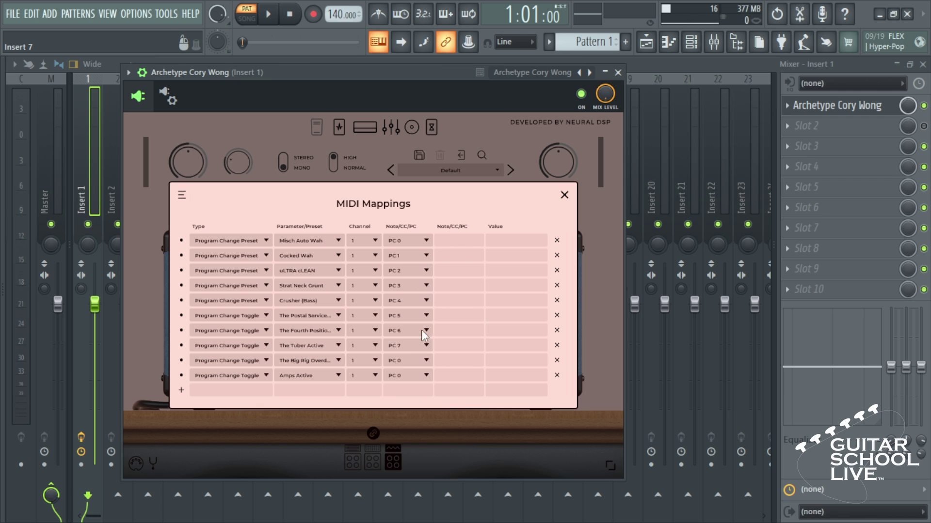
click(425, 362)
click(427, 492)
click(411, 378)
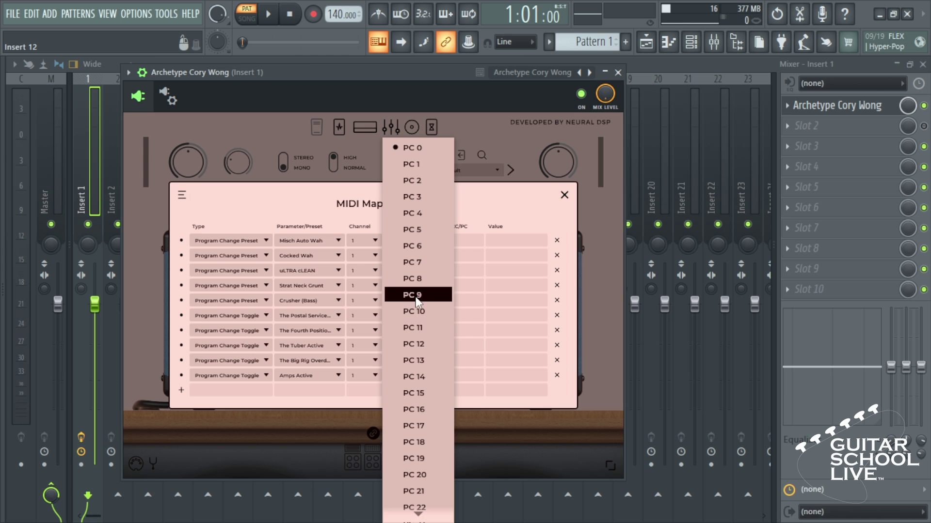
click(417, 297)
click(564, 195)
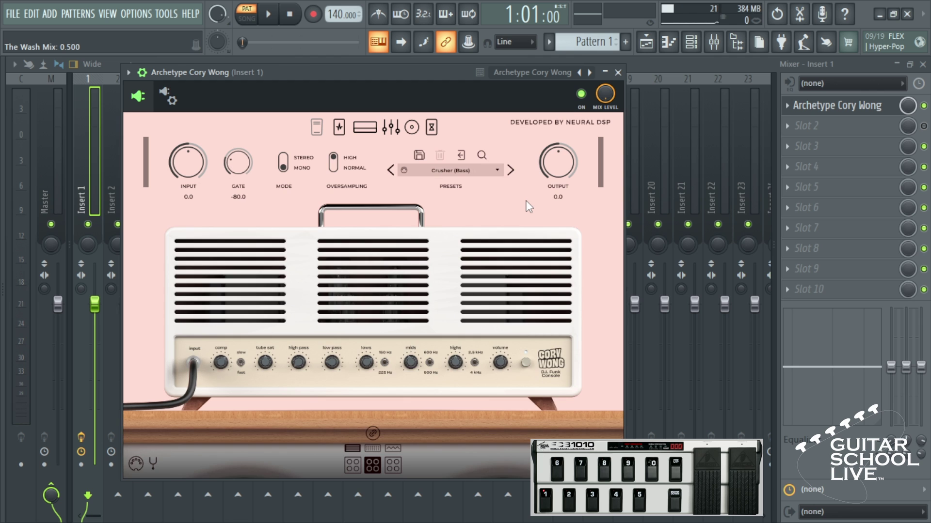
Show the Archetype Cory Wong pedalboard with its four pedals after recalling Crusher (Bass)
click(340, 128)
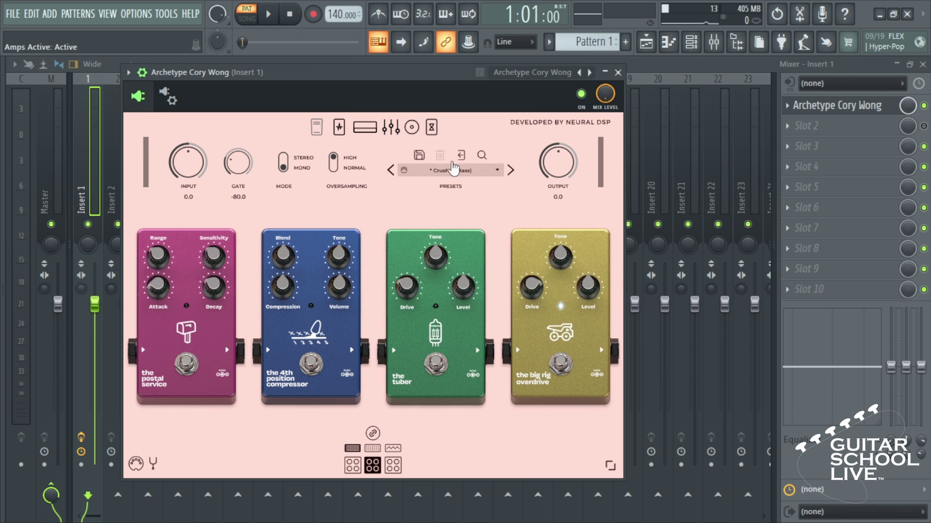
MIDI-learn the Output gain knob to the expression pedal, leaving it at -24.0
right_click(556, 178)
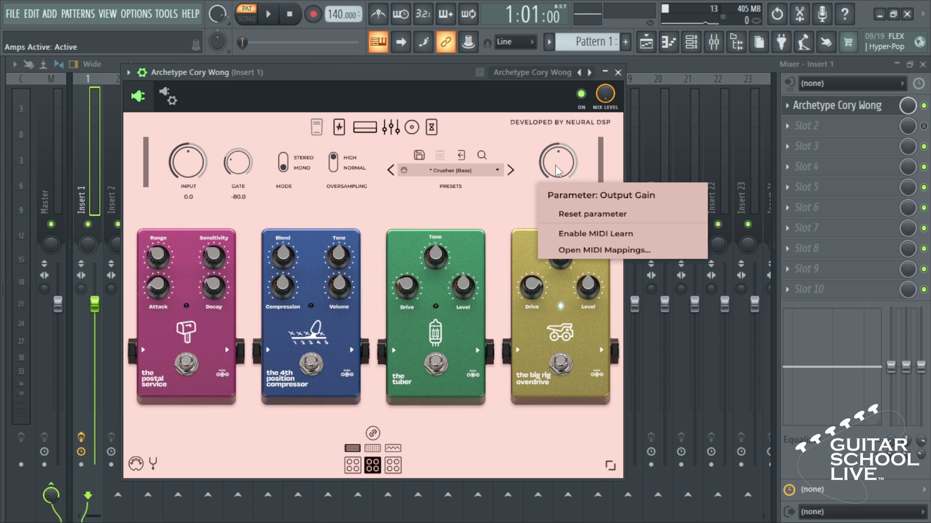
click(573, 234)
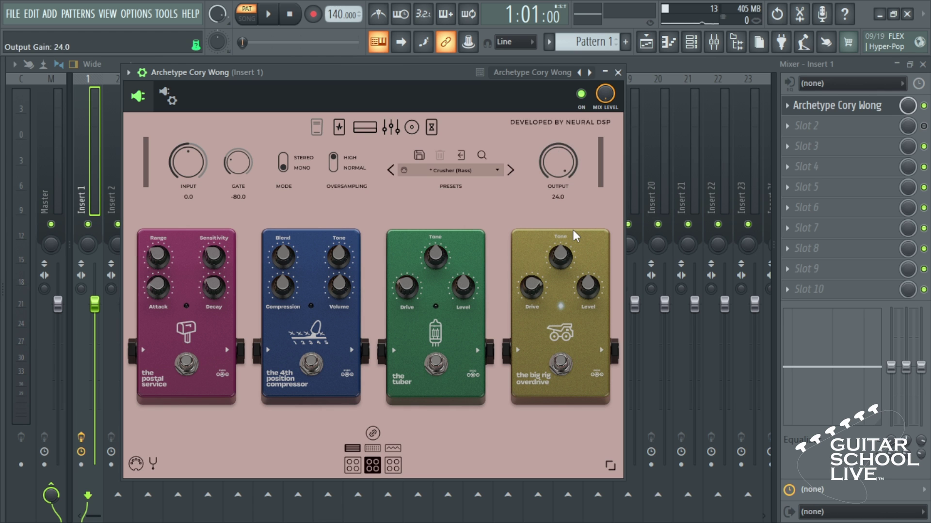
right_click(563, 165)
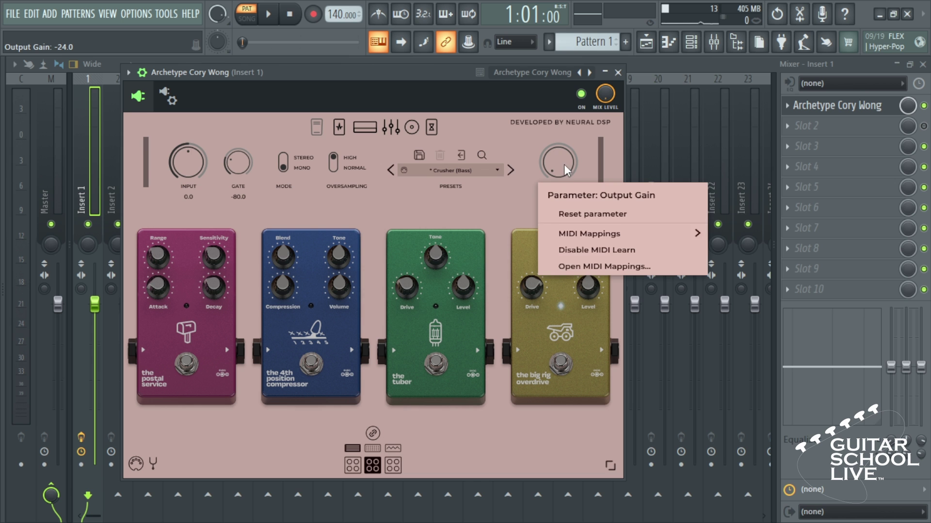
click(606, 250)
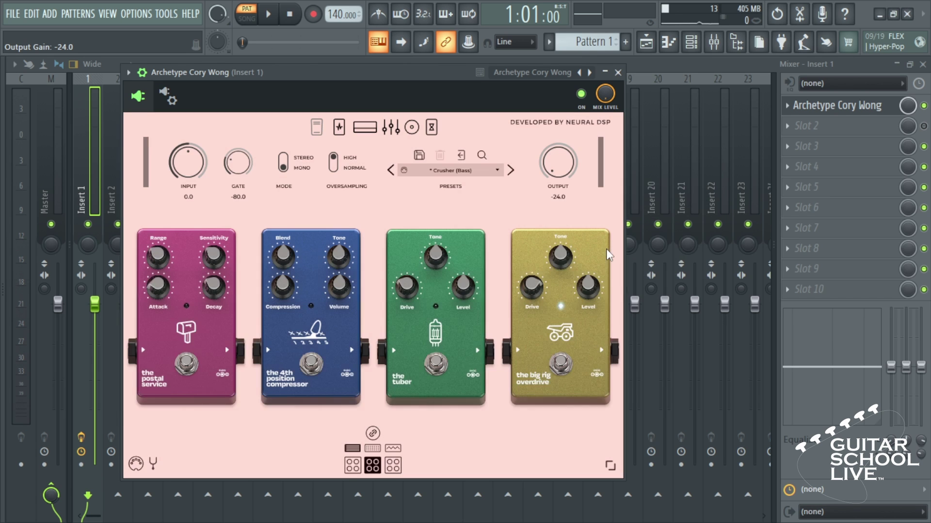